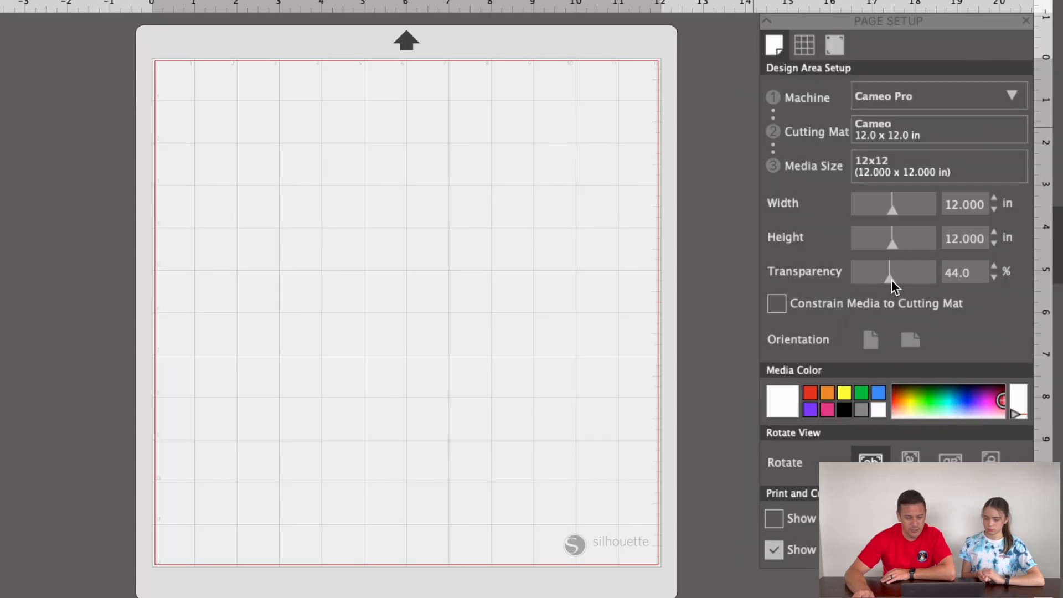
Set the design area's transparency to 35% in the page setup.
{"action": "left_click_drag", "start_coordinate": [886, 311], "coordinate": [896, 315]}
{"action": "left_click_drag", "start_coordinate": [853, 284], "coordinate": [886, 284]}
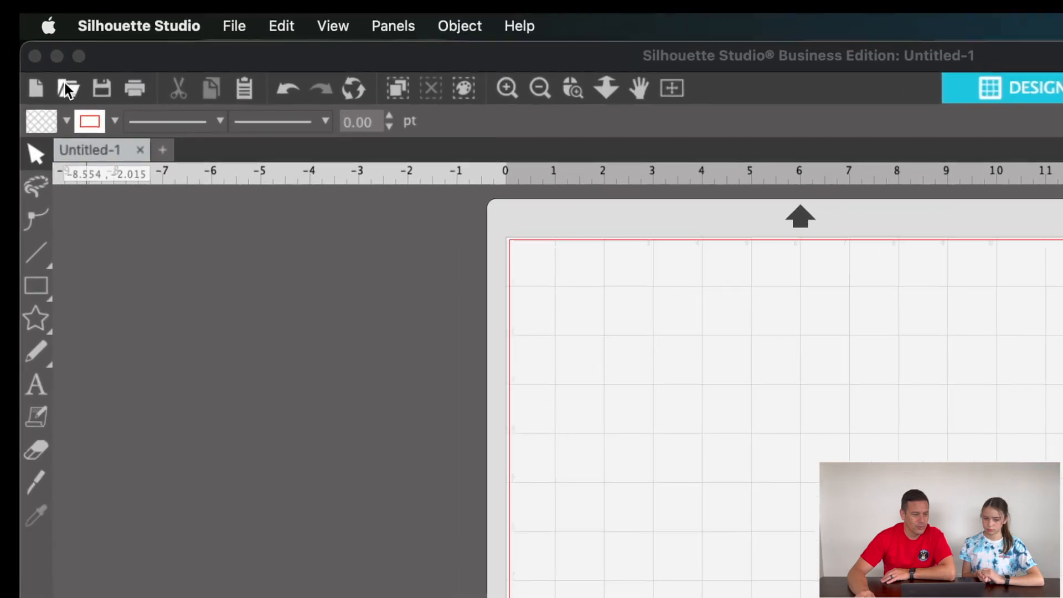
Open the Fish.png image from the Desktop folder as a new document.
{"action": "left_click", "coordinate": [66, 88]}
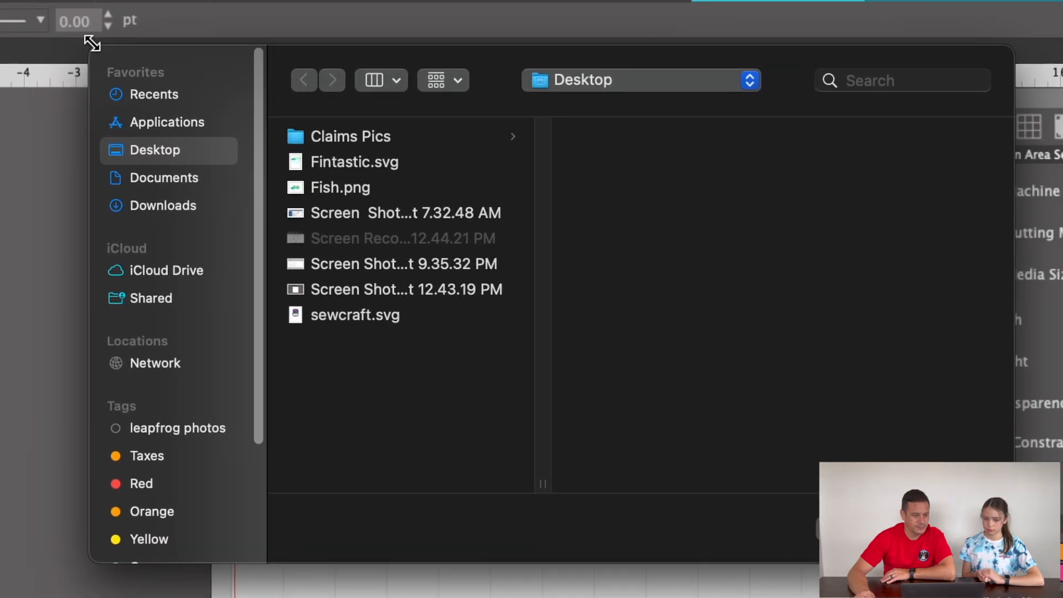
{"action": "left_click", "coordinate": [318, 191]}
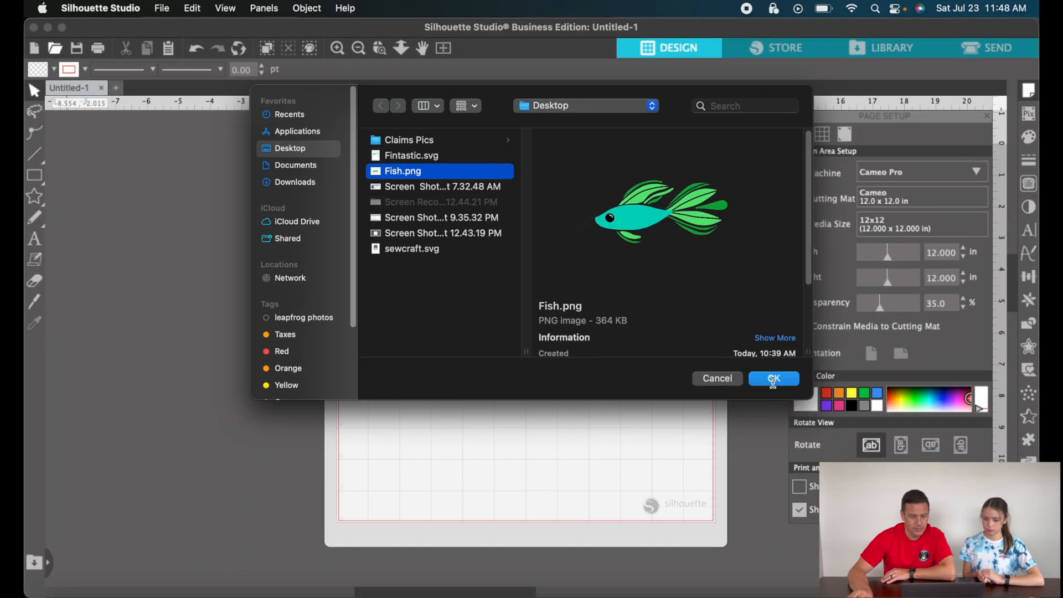
{"action": "left_click", "coordinate": [952, 523]}
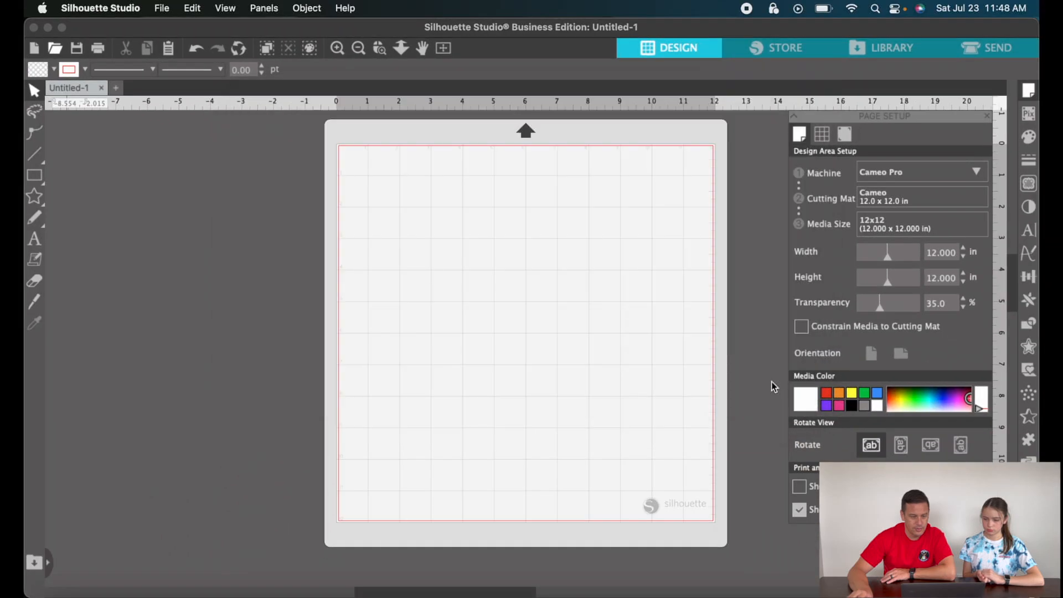
{"action": "left_click_drag", "start_coordinate": [397, 194], "coordinate": [404, 213]}
{"action": "key", "text": "Escape"}
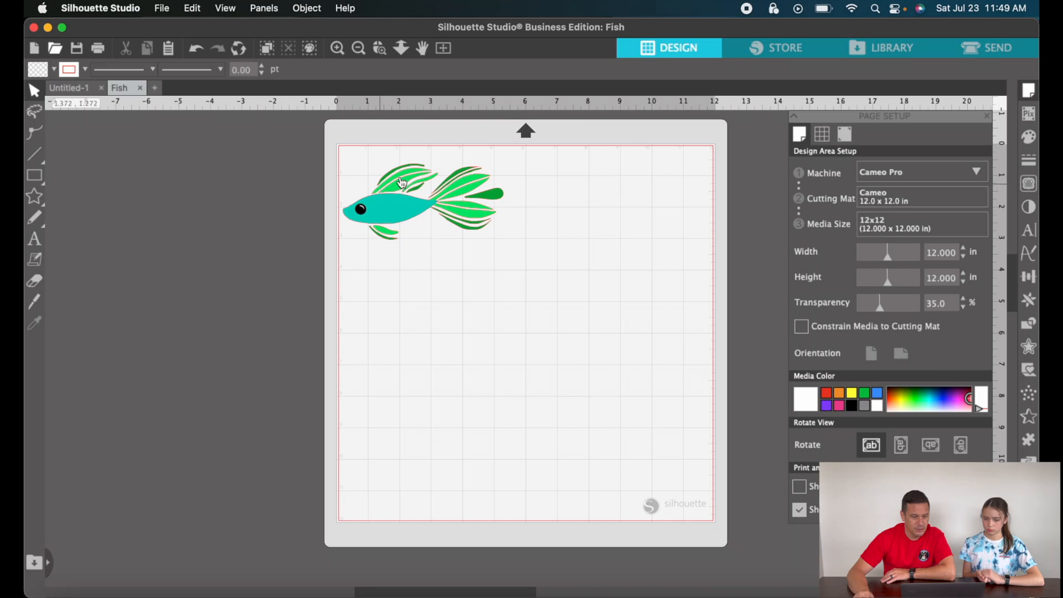
Scale the fish image down proportionally and set its exact width to 3.5 in.
{"action": "left_click", "coordinate": [395, 204]}
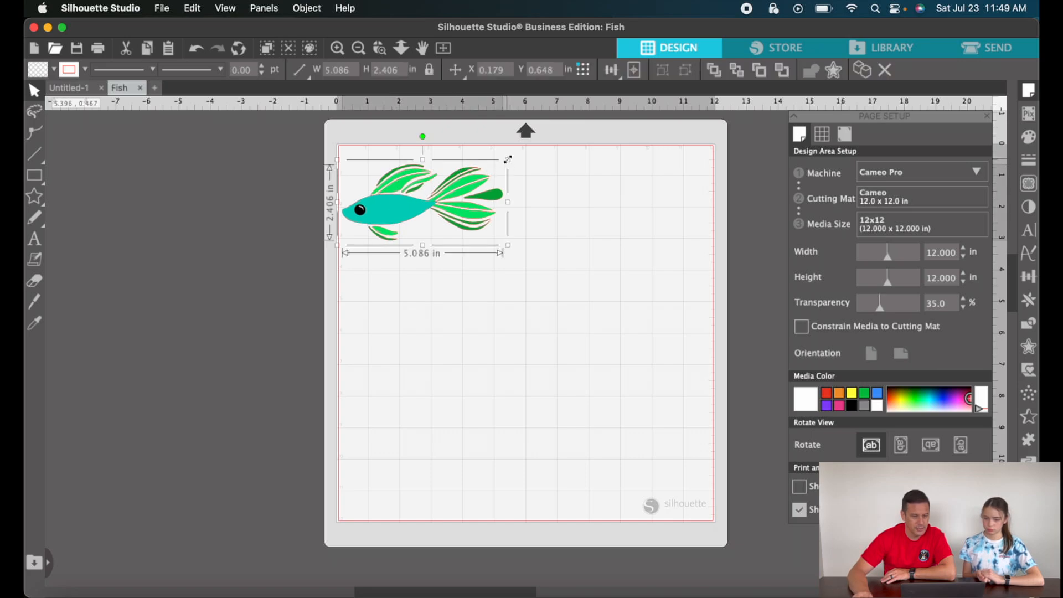
{"action": "left_click_drag", "start_coordinate": [508, 160], "coordinate": [458, 178]}
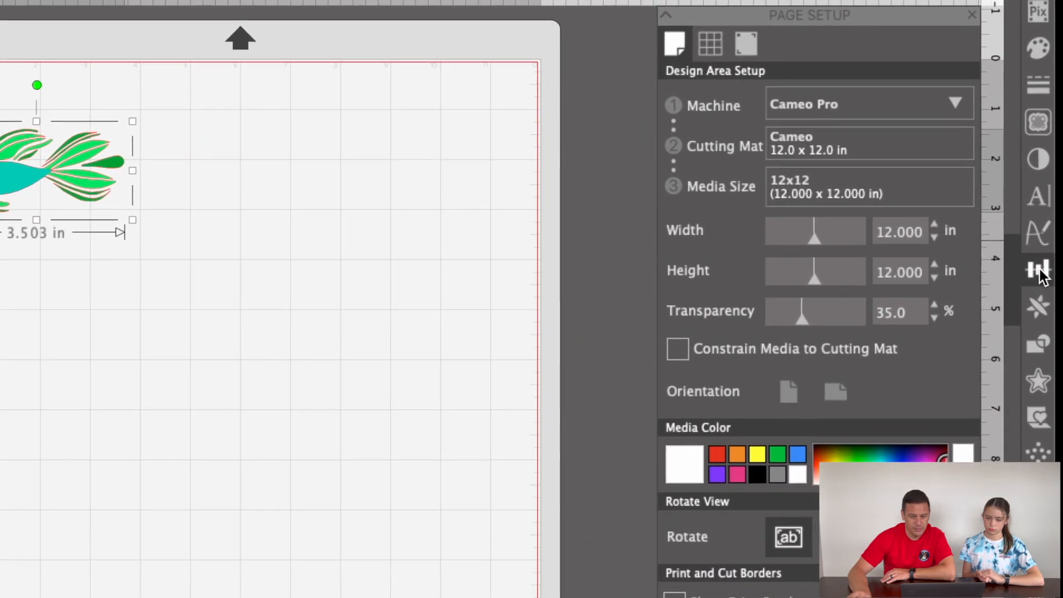
{"action": "left_click", "coordinate": [1046, 264]}
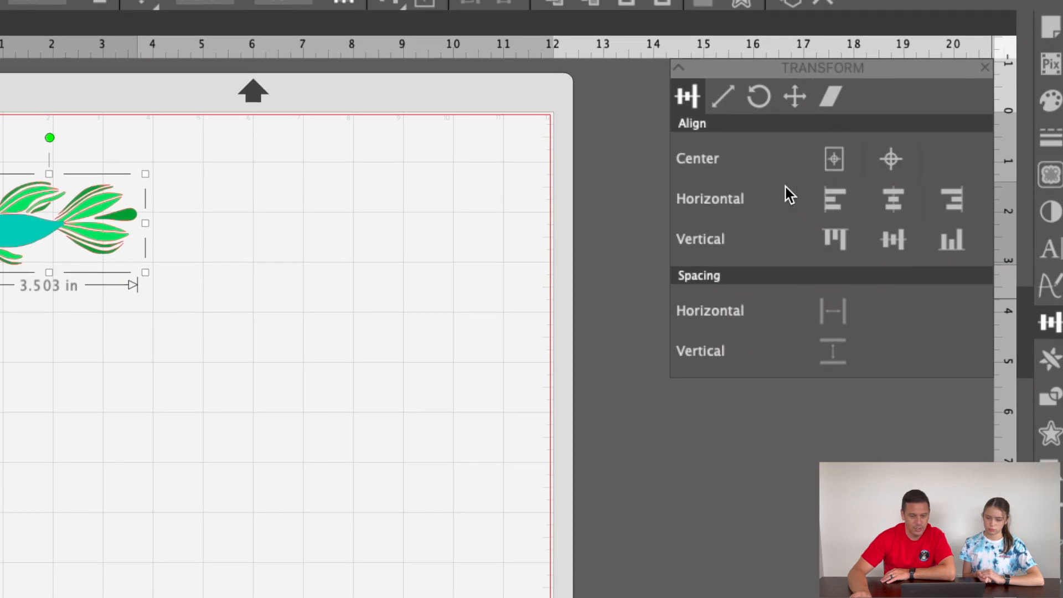
{"action": "left_click", "coordinate": [726, 100]}
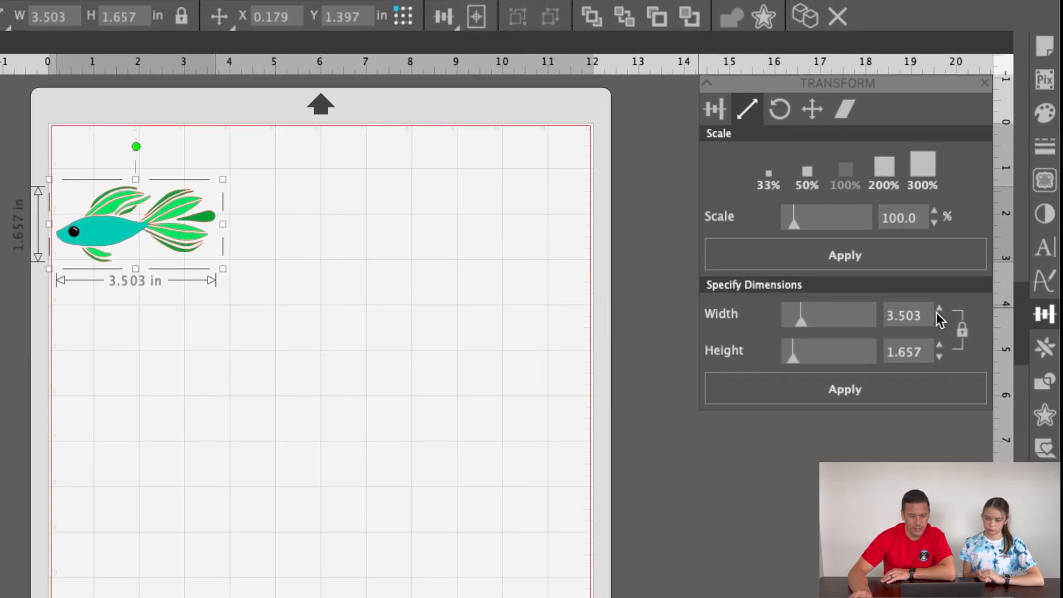
{"action": "mouse_move", "coordinate": [922, 316]}
{"action": "left_mouse_down"}
{"action": "mouse_move", "coordinate": [881, 316]}
{"action": "mouse_move", "coordinate": [911, 316]}
{"action": "left_mouse_up"}
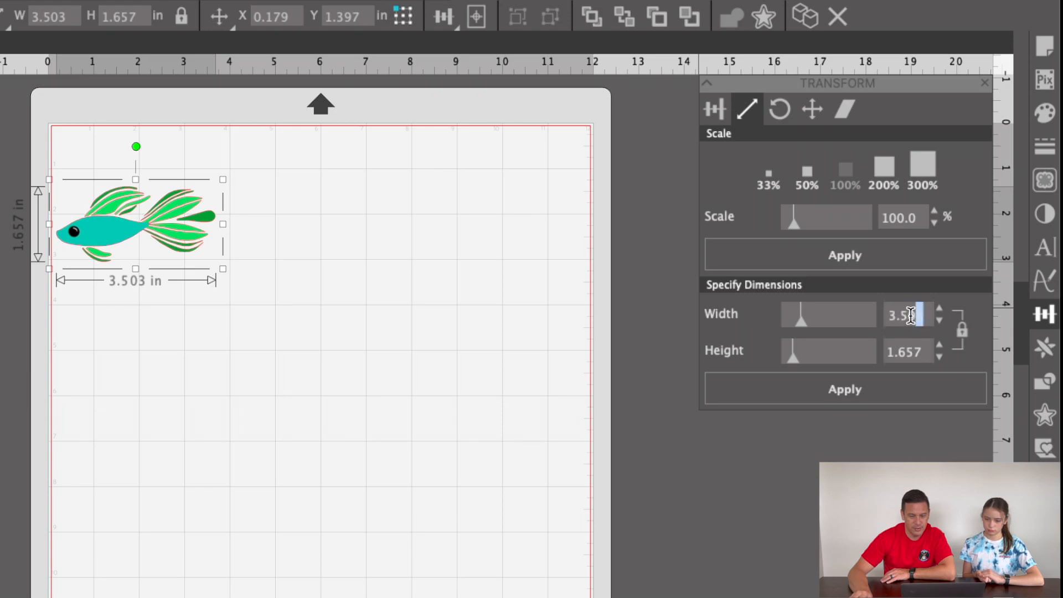
{"action": "key", "text": "BackSpace"}
{"action": "key", "text": "BackSpace"}
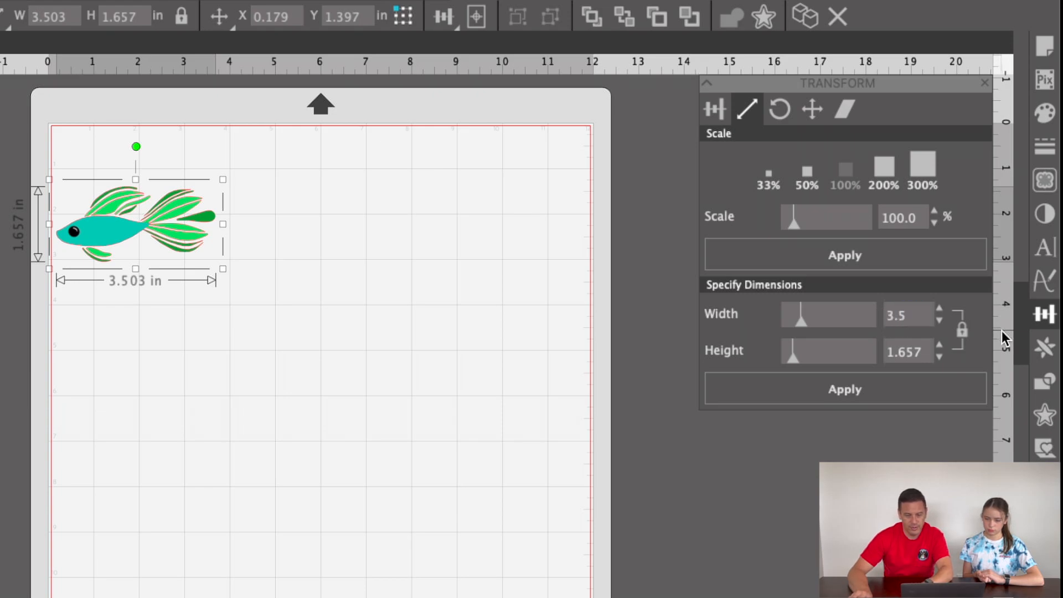
{"action": "key", "text": "Return"}
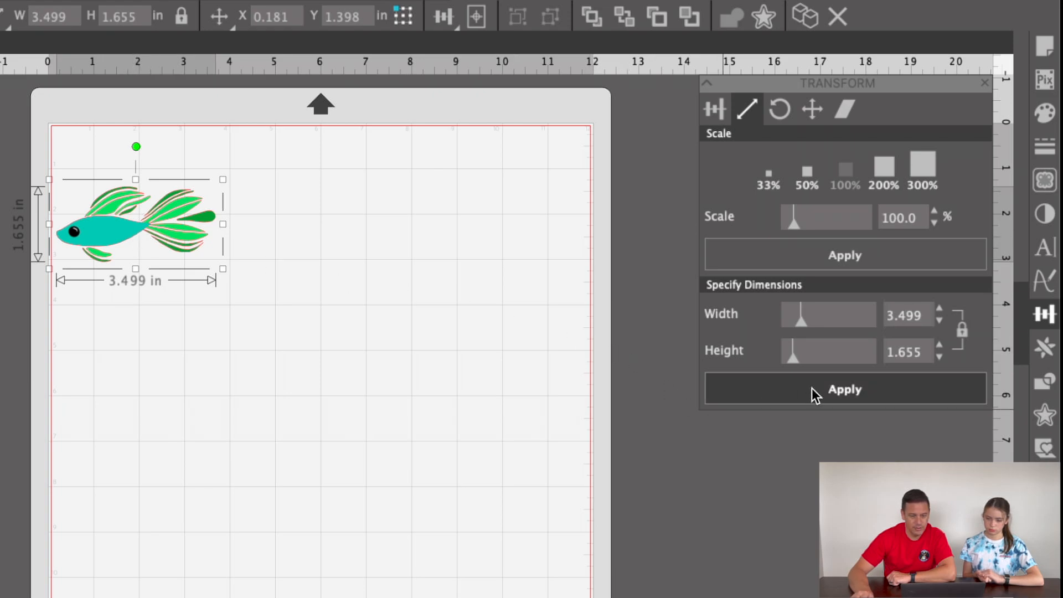
{"action": "left_click", "coordinate": [984, 83]}
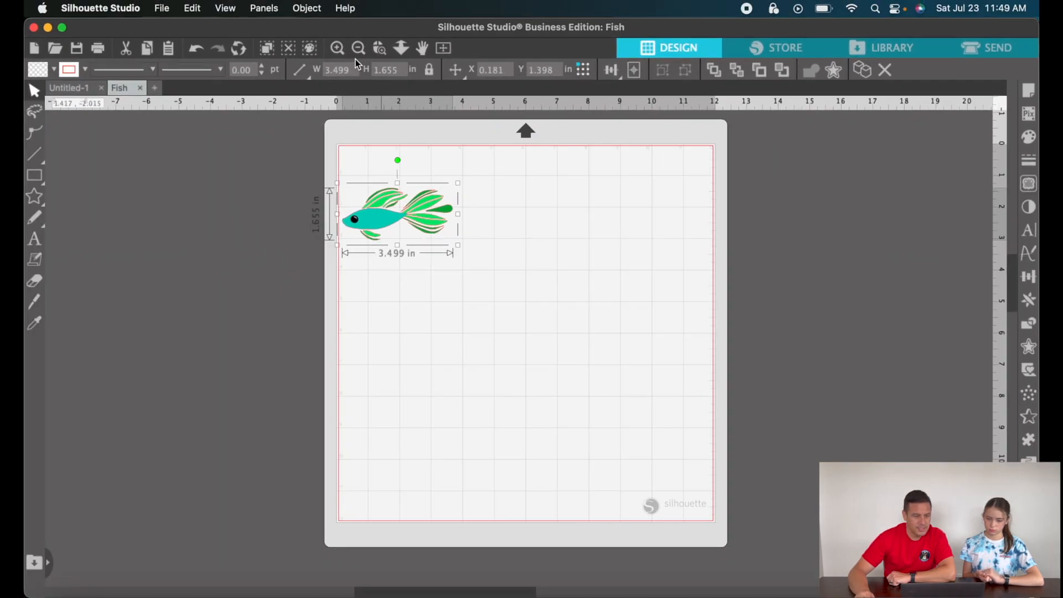
Trace the fish's eye from a trace area framing the whole fish, about 3.97 by 2.21 in, using the suggested 45% threshold.
{"action": "left_click", "coordinate": [337, 49]}
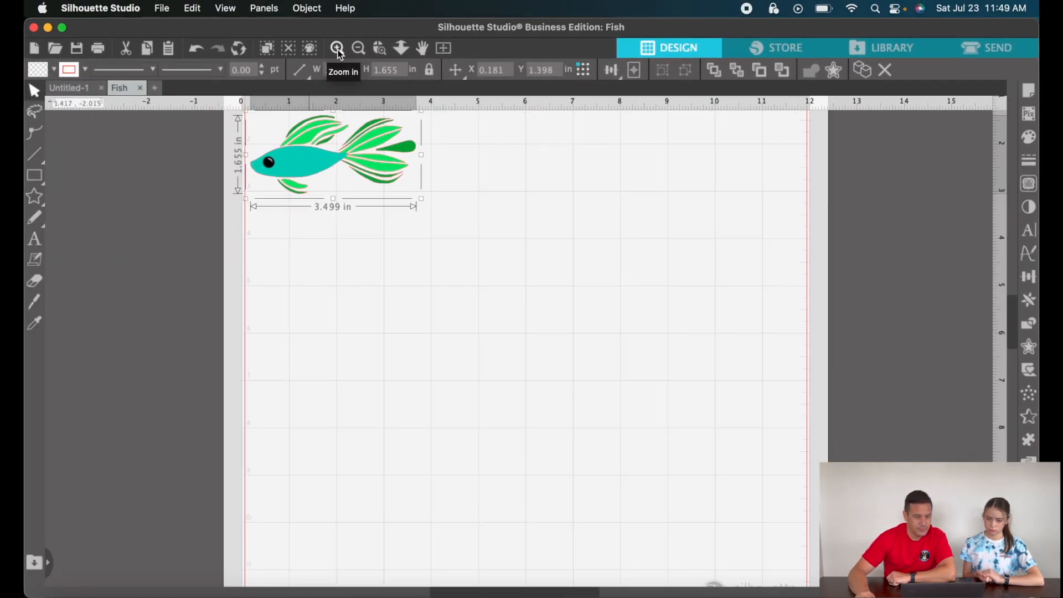
{"action": "mouse_move", "coordinate": [290, 248]}
{"action": "left_mouse_down"}
{"action": "mouse_move", "coordinate": [309, 269]}
{"action": "mouse_move", "coordinate": [289, 232]}
{"action": "left_mouse_up"}
{"action": "scroll", "coordinate": [178, 175], "scroll_direction": "up", "scroll_amount": 2}
{"action": "scroll", "coordinate": [280, 189], "scroll_direction": "up", "scroll_amount": 3}
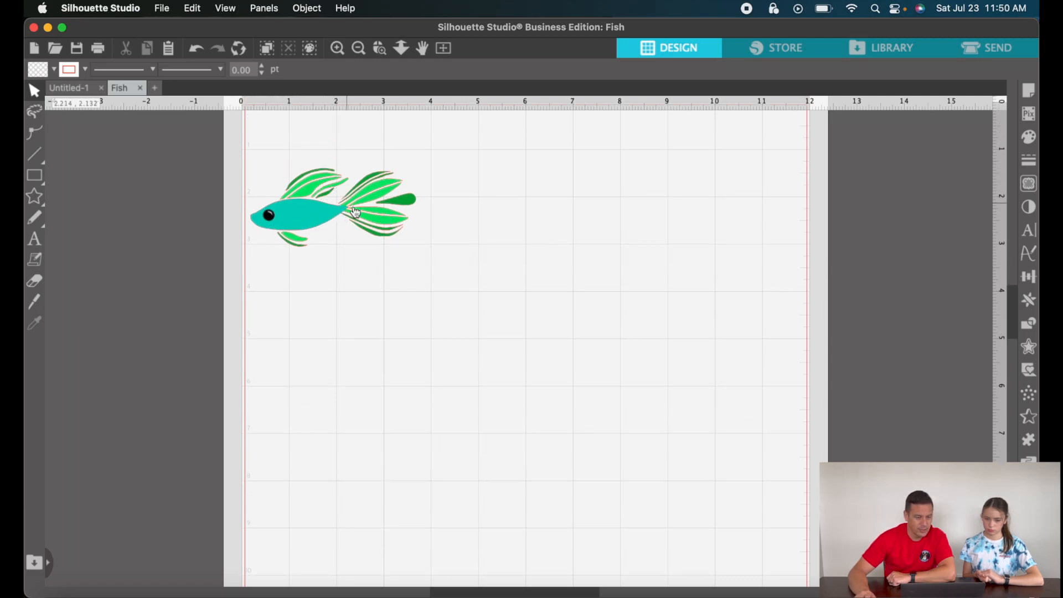
{"action": "left_click", "coordinate": [338, 49]}
{"action": "left_click", "coordinate": [338, 49]}
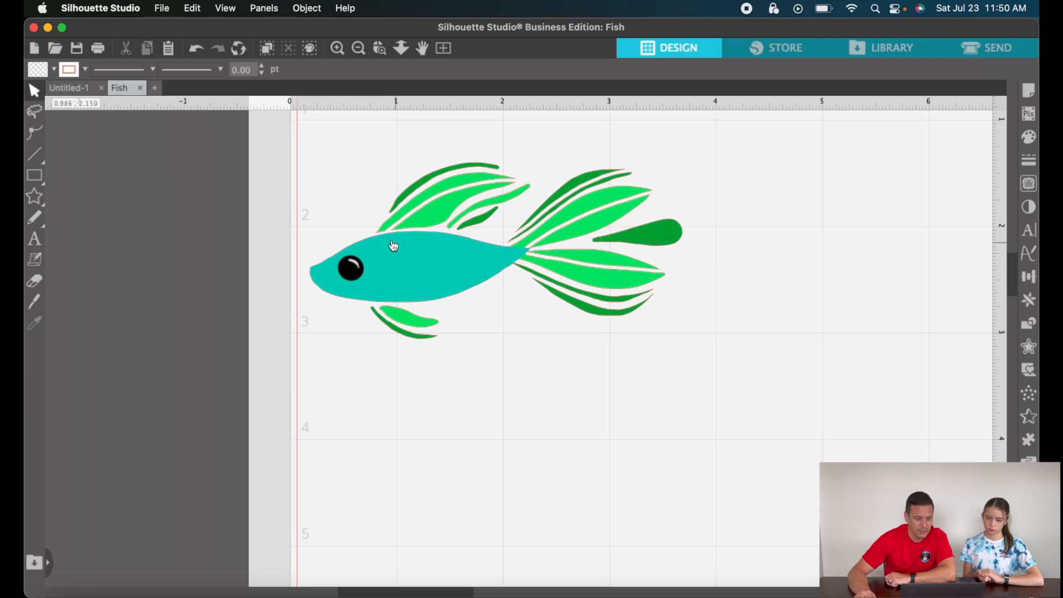
{"action": "left_click", "coordinate": [1029, 184]}
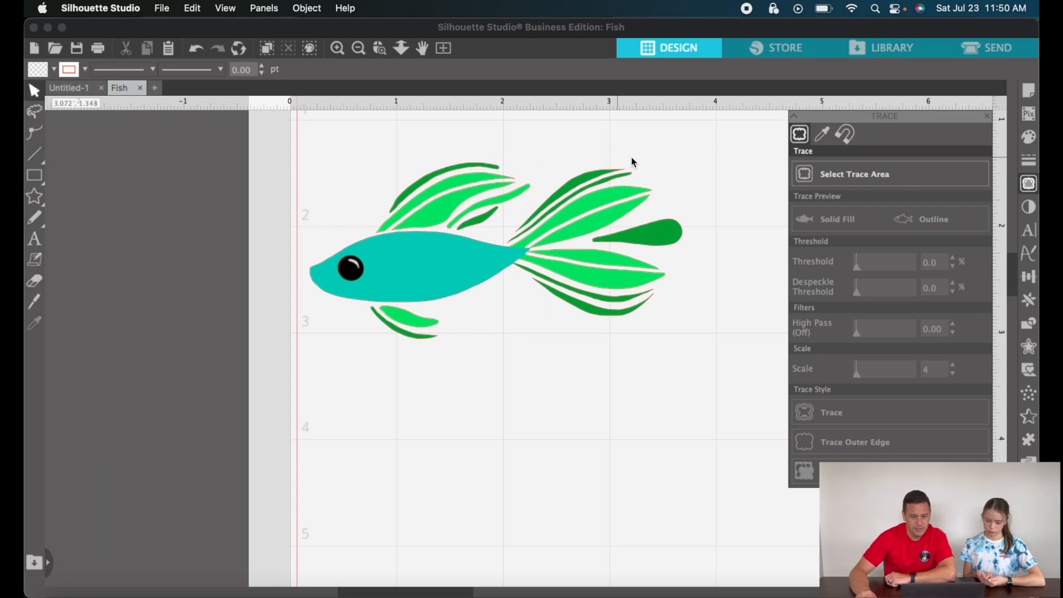
{"action": "left_click", "coordinate": [815, 175]}
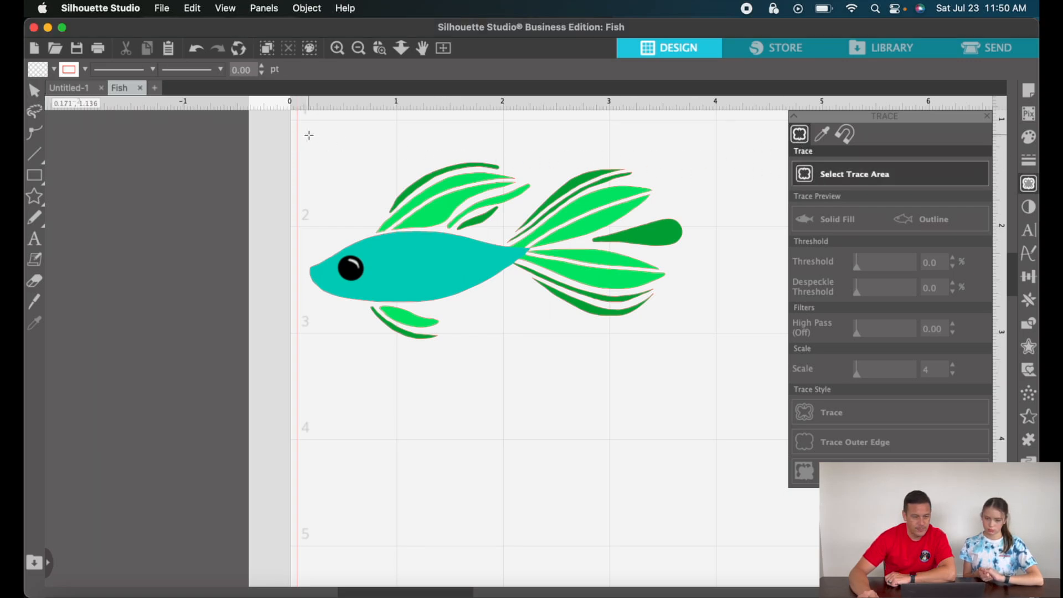
{"action": "mouse_move", "coordinate": [299, 133]}
{"action": "left_mouse_down"}
{"action": "mouse_move", "coordinate": [634, 354]}
{"action": "mouse_move", "coordinate": [724, 375]}
{"action": "left_mouse_up"}
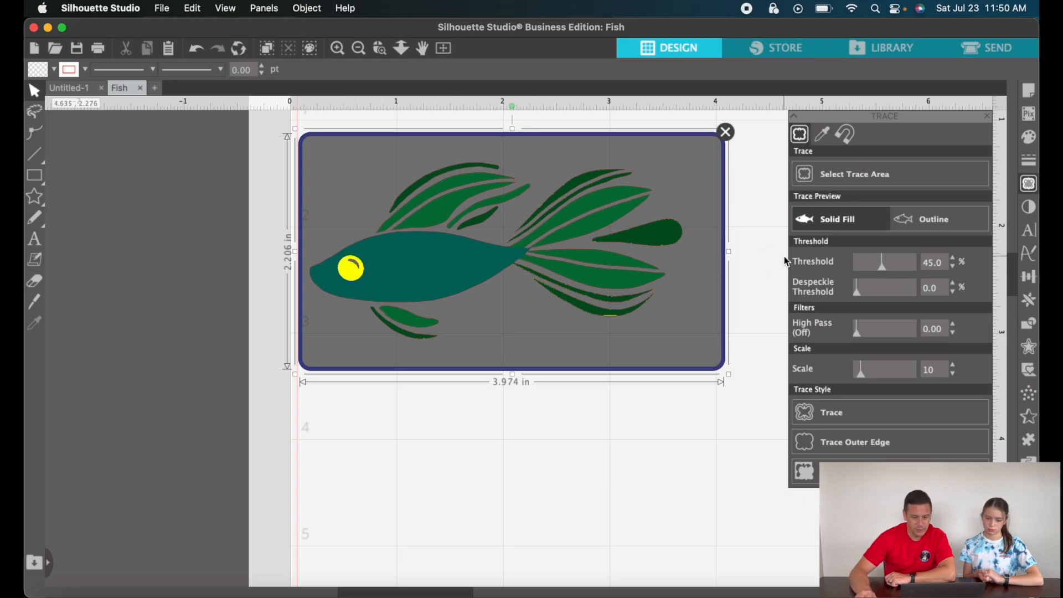
{"action": "left_click", "coordinate": [817, 417]}
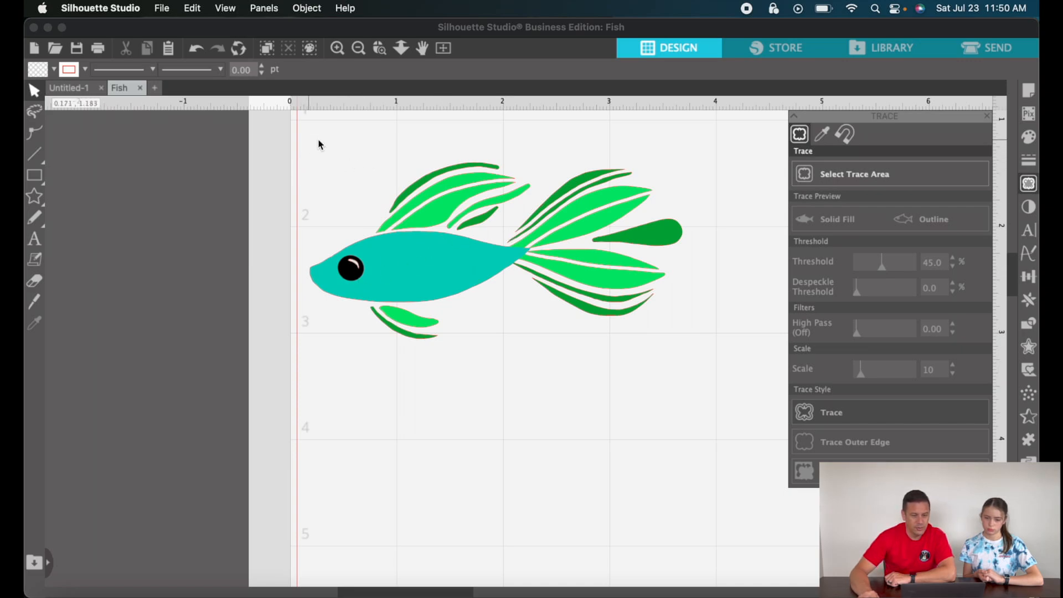
Trace the fish's body and fins from a new area around the whole image, with the threshold at 100%.
{"action": "left_click", "coordinate": [808, 178]}
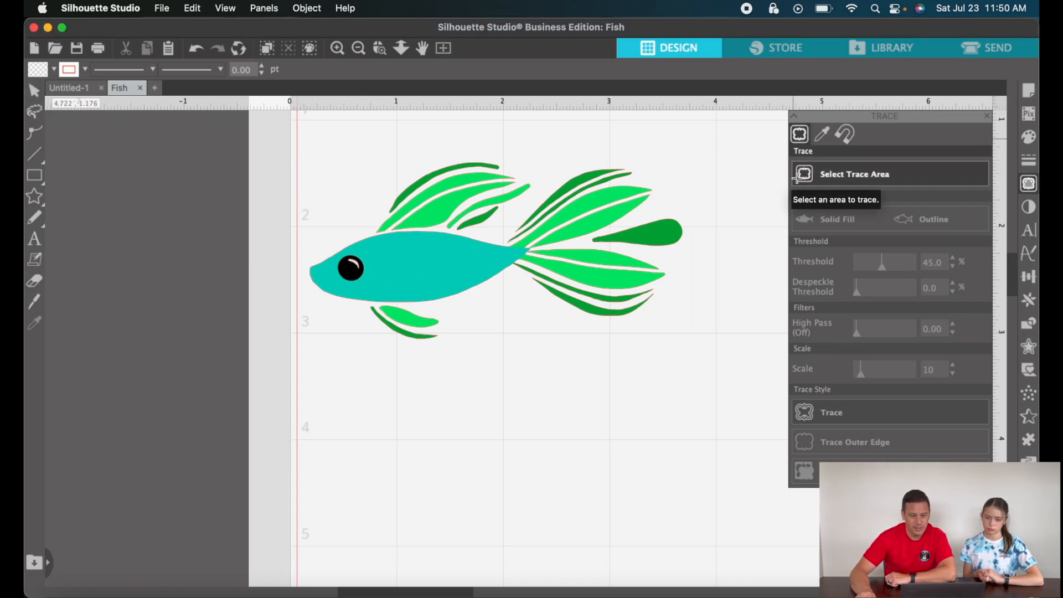
{"action": "mouse_move", "coordinate": [301, 129]}
{"action": "left_mouse_down"}
{"action": "mouse_move", "coordinate": [626, 356]}
{"action": "mouse_move", "coordinate": [723, 368]}
{"action": "left_mouse_up"}
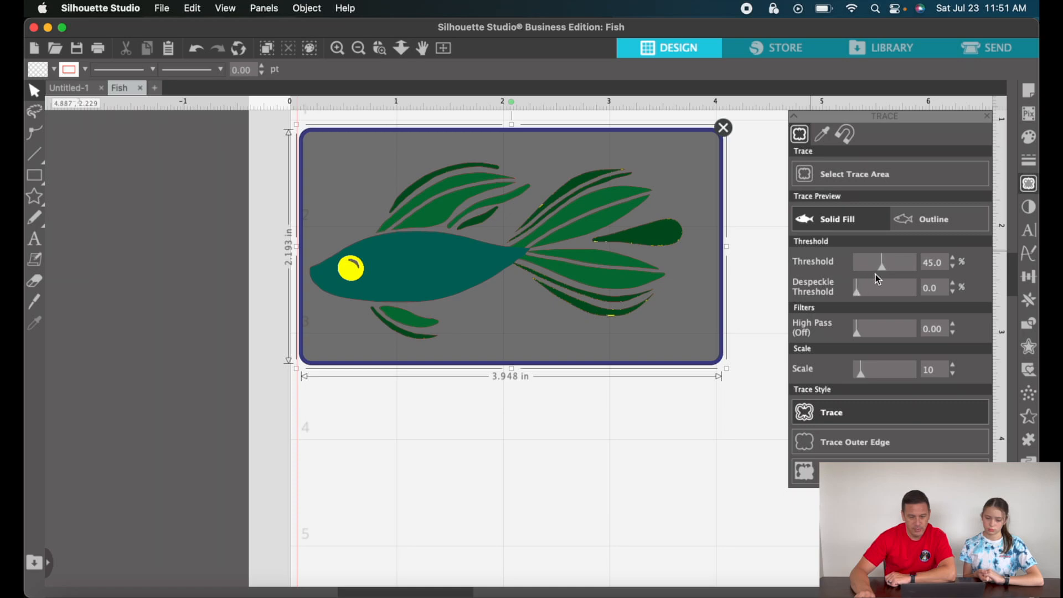
{"action": "left_click_drag", "start_coordinate": [882, 271], "coordinate": [917, 270]}
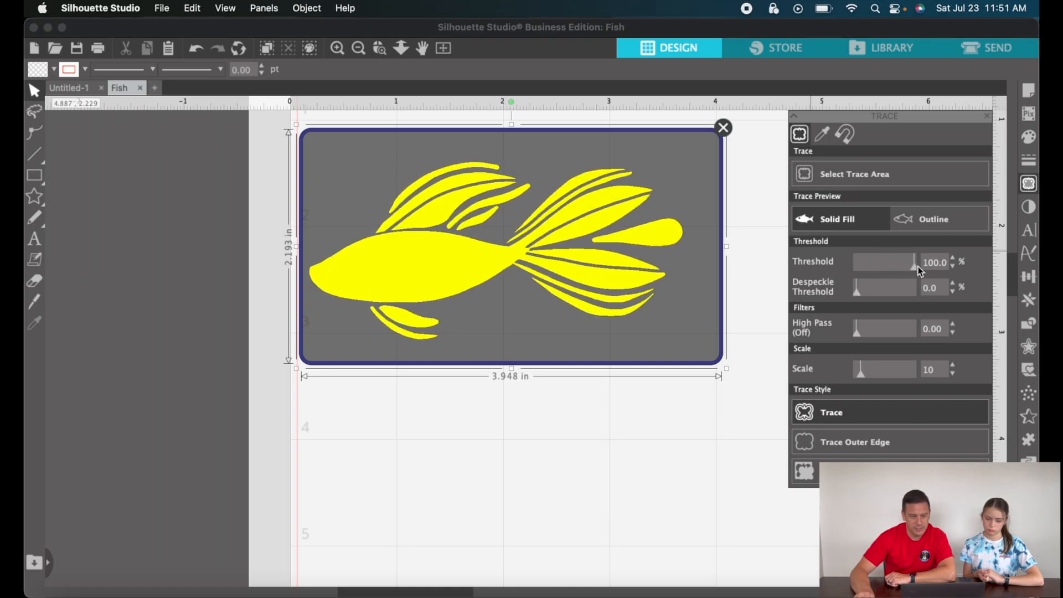
{"action": "left_click", "coordinate": [827, 417]}
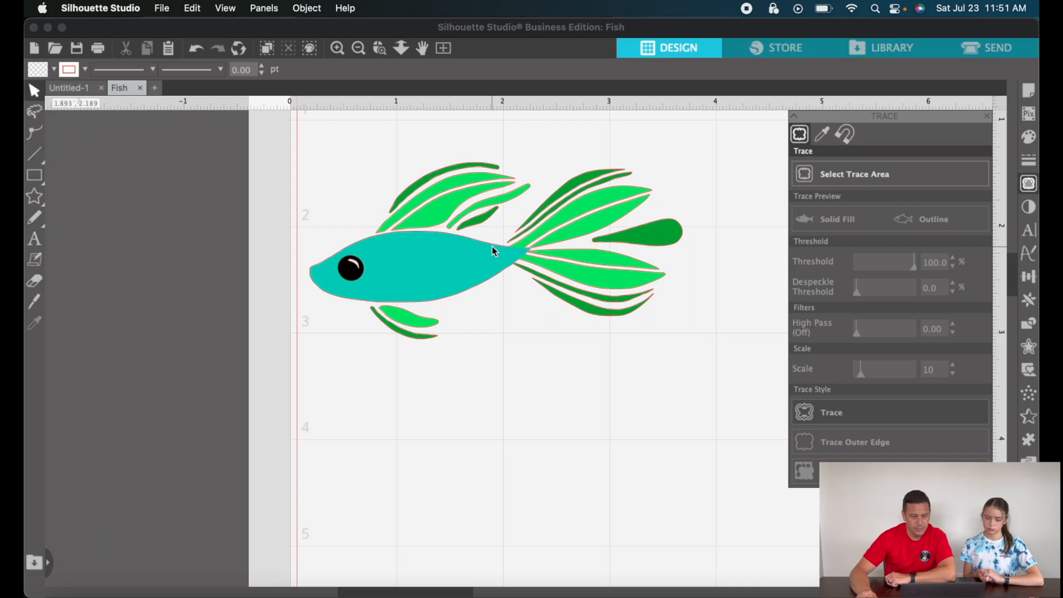
{"action": "left_click", "coordinate": [989, 116]}
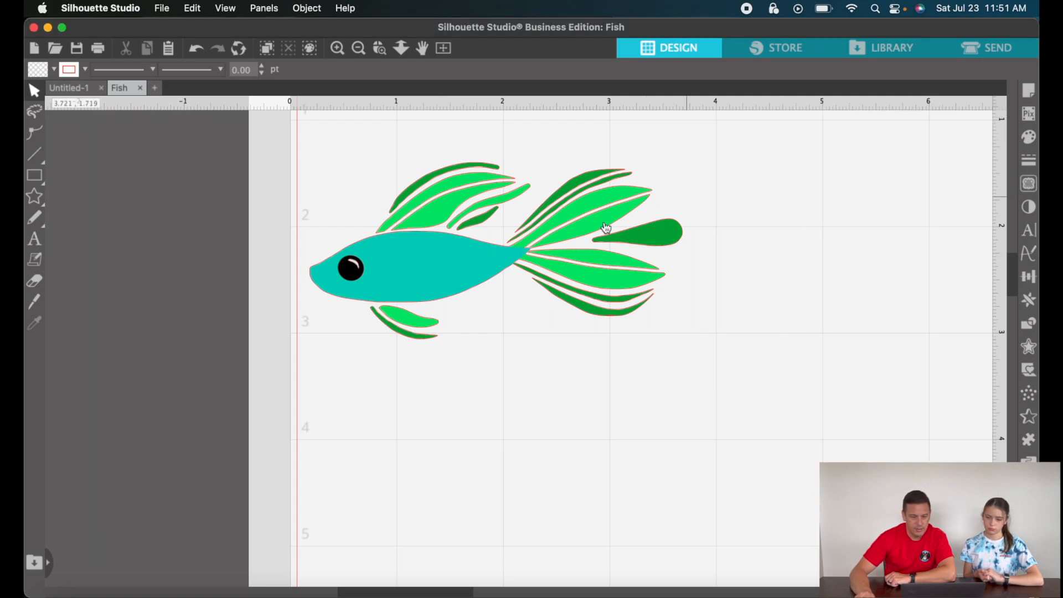
Move the colored fish image about 2 in down, clear of the traced outlines.
{"action": "mouse_move", "coordinate": [433, 260]}
{"action": "left_mouse_down"}
{"action": "mouse_move", "coordinate": [451, 387]}
{"action": "mouse_move", "coordinate": [419, 462]}
{"action": "left_mouse_up"}
{"action": "left_click", "coordinate": [624, 268]}
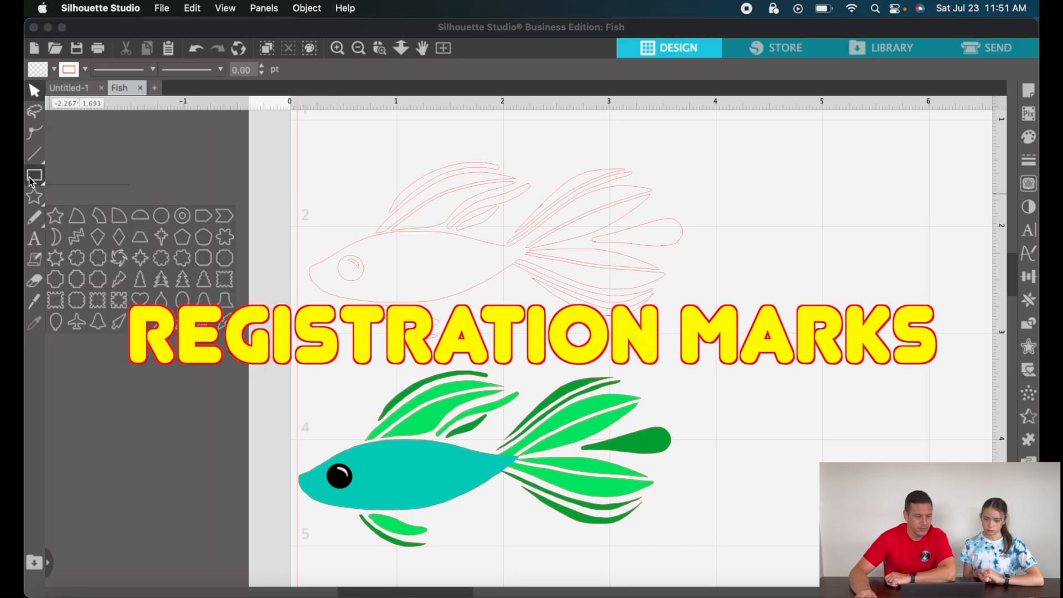
Draw a registration square of about 0.13 in above the outlined fish's head and a vertical bar of about 0.05 by 0.24 in below it.
{"action": "left_click", "coordinate": [55, 175]}
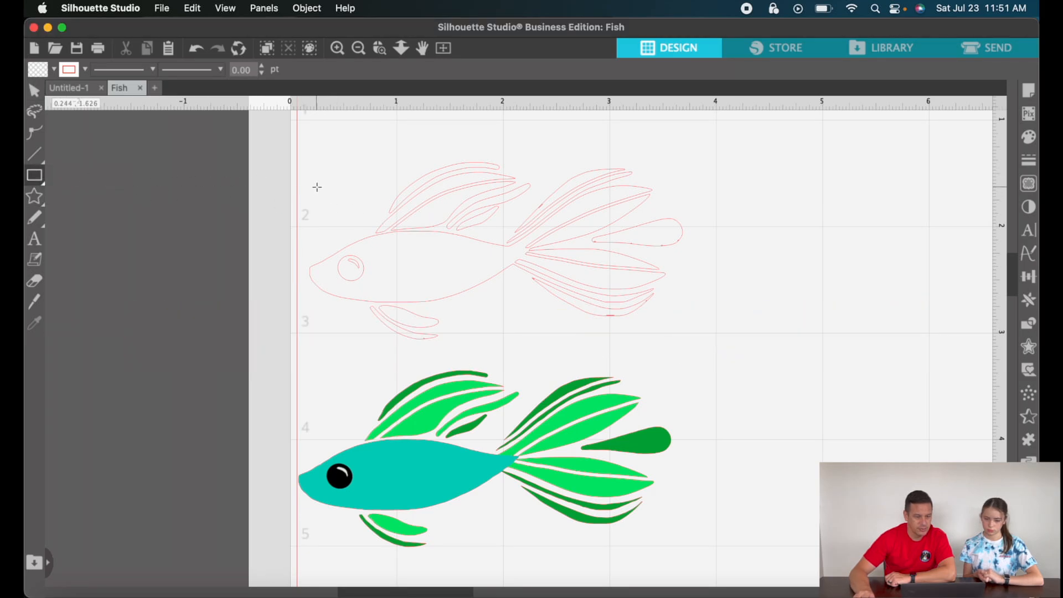
{"action": "left_click_drag", "start_coordinate": [313, 179], "coordinate": [326, 199]}
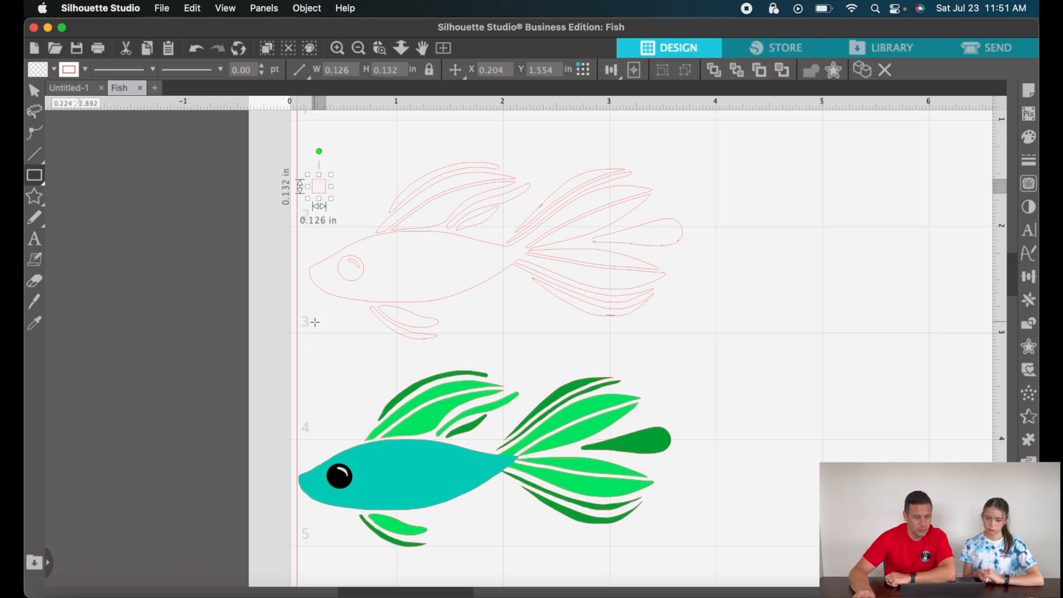
{"action": "left_click_drag", "start_coordinate": [315, 322], "coordinate": [324, 348]}
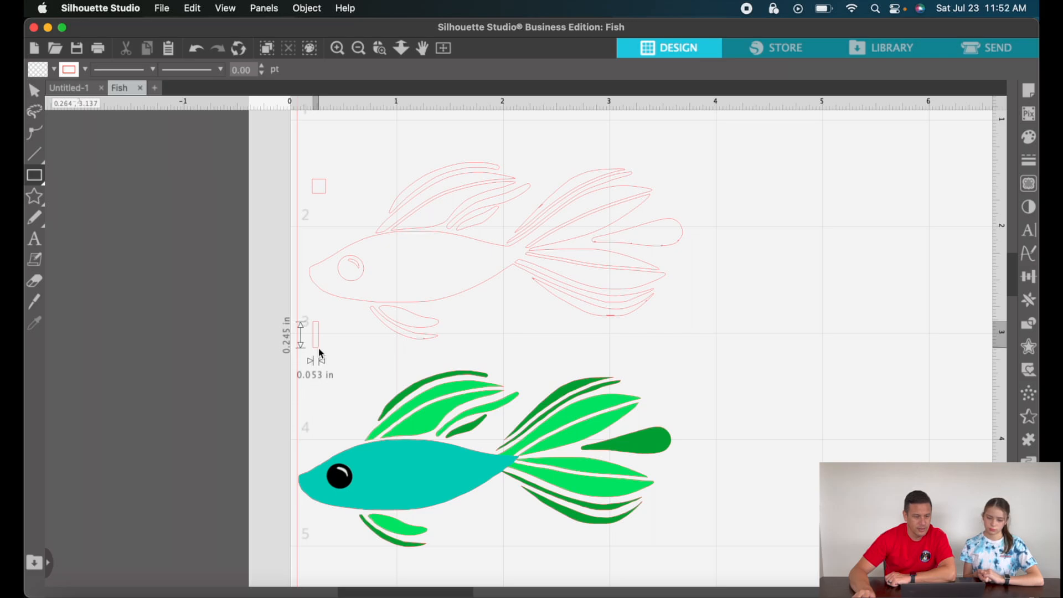
{"action": "left_click_drag", "start_coordinate": [319, 349], "coordinate": [316, 347]}
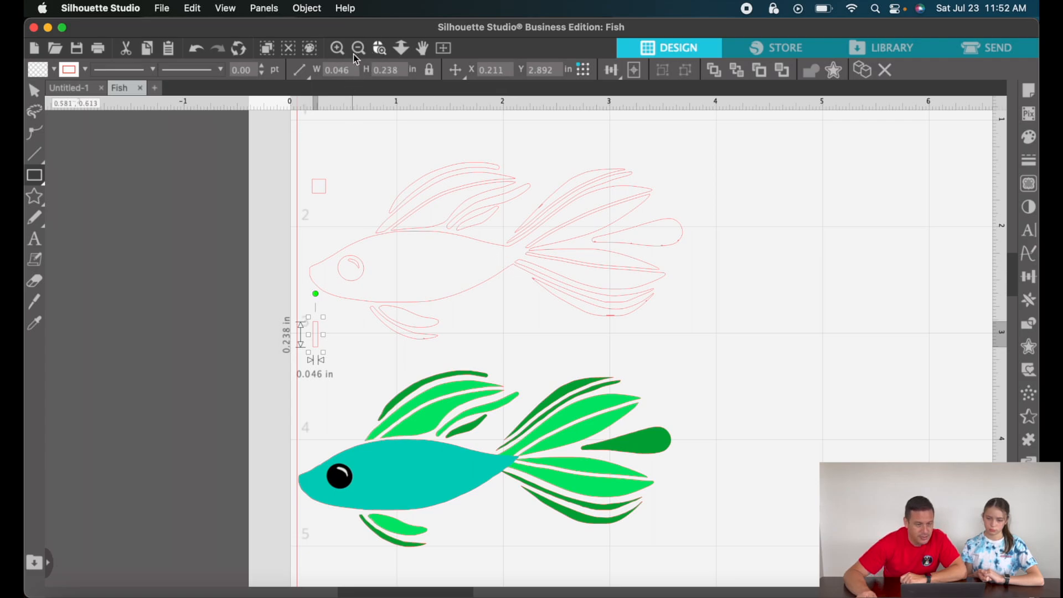
Break the traced outline at the two corner points where the body's underside meets the lowest tail fins.
{"action": "left_click", "coordinate": [337, 49]}
{"action": "scroll", "coordinate": [507, 241], "scroll_direction": "up", "scroll_amount": 1}
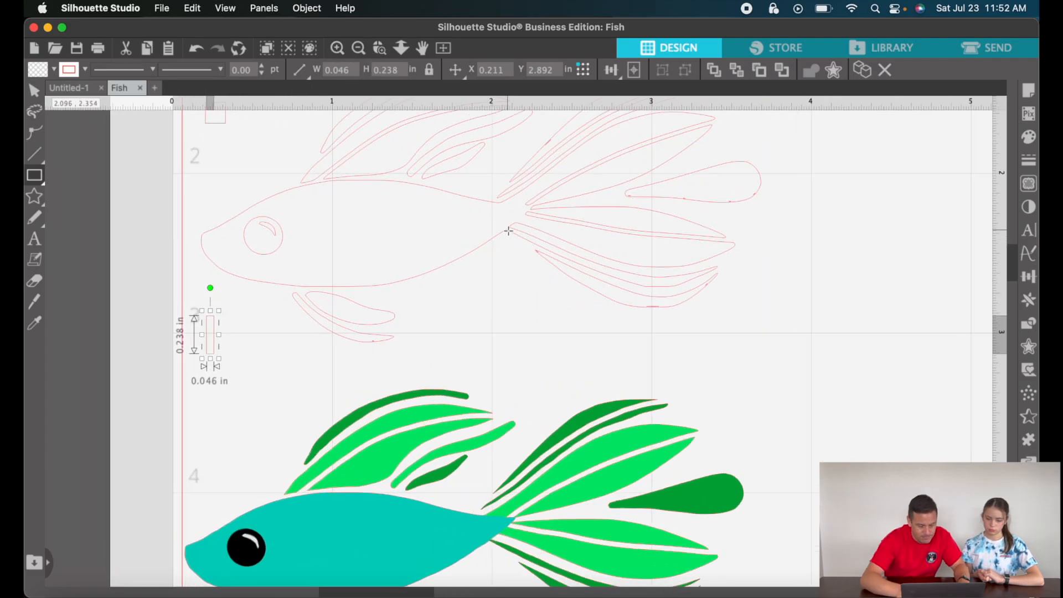
{"action": "scroll", "coordinate": [508, 231], "scroll_direction": "up", "scroll_amount": 1}
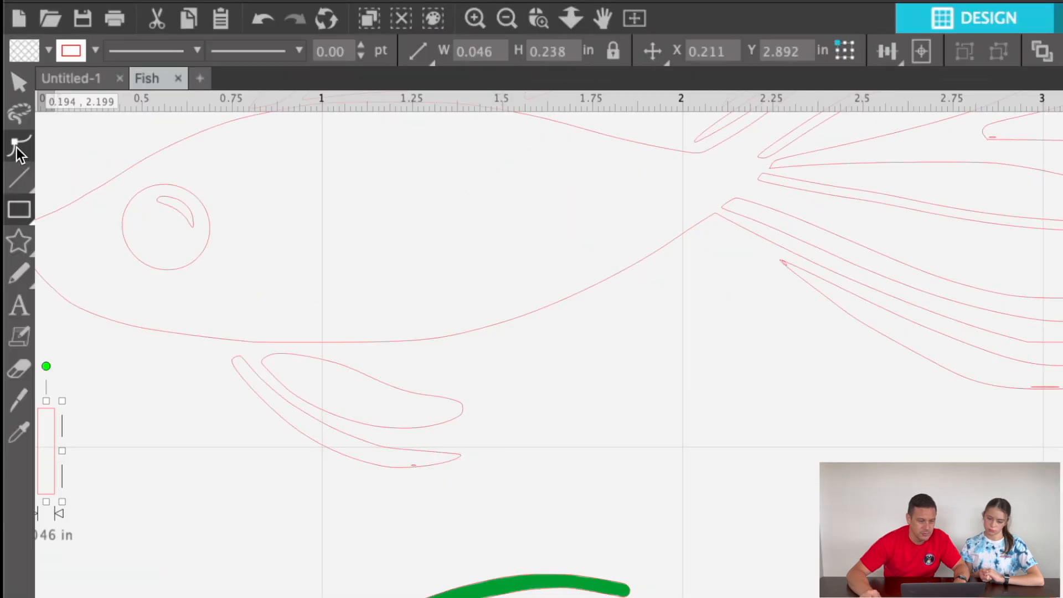
{"action": "left_click", "coordinate": [17, 147]}
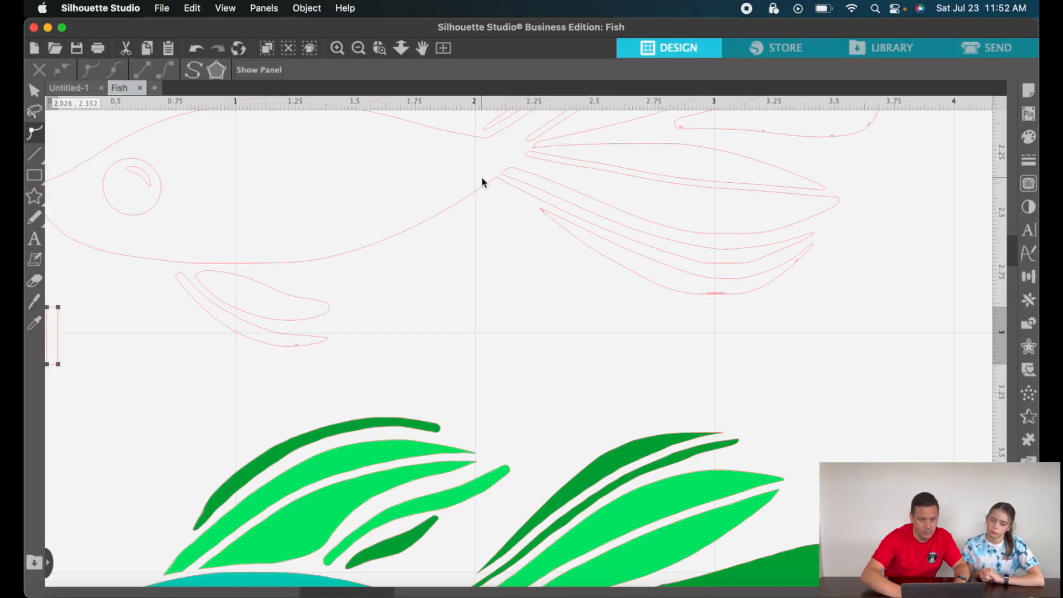
{"action": "scroll", "coordinate": [482, 180], "scroll_direction": "up", "scroll_amount": 3}
{"action": "scroll", "coordinate": [469, 168], "scroll_direction": "up", "scroll_amount": 5}
{"action": "left_click", "coordinate": [458, 270]}
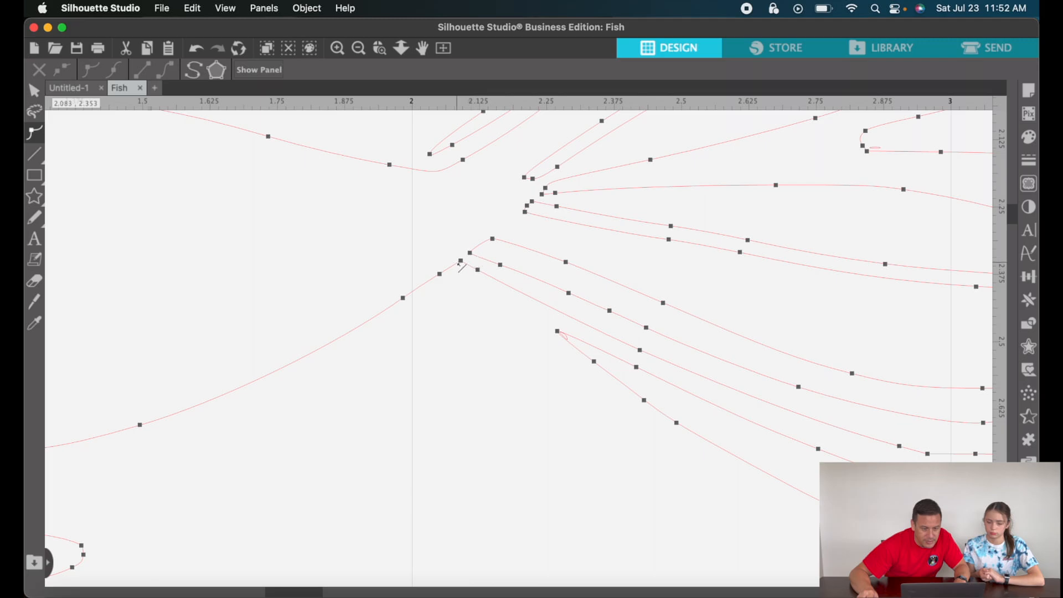
{"action": "scroll", "coordinate": [466, 260], "scroll_direction": "up", "scroll_amount": 3}
{"action": "scroll", "coordinate": [418, 183], "scroll_direction": "up", "scroll_amount": 2}
{"action": "left_click", "coordinate": [380, 316]}
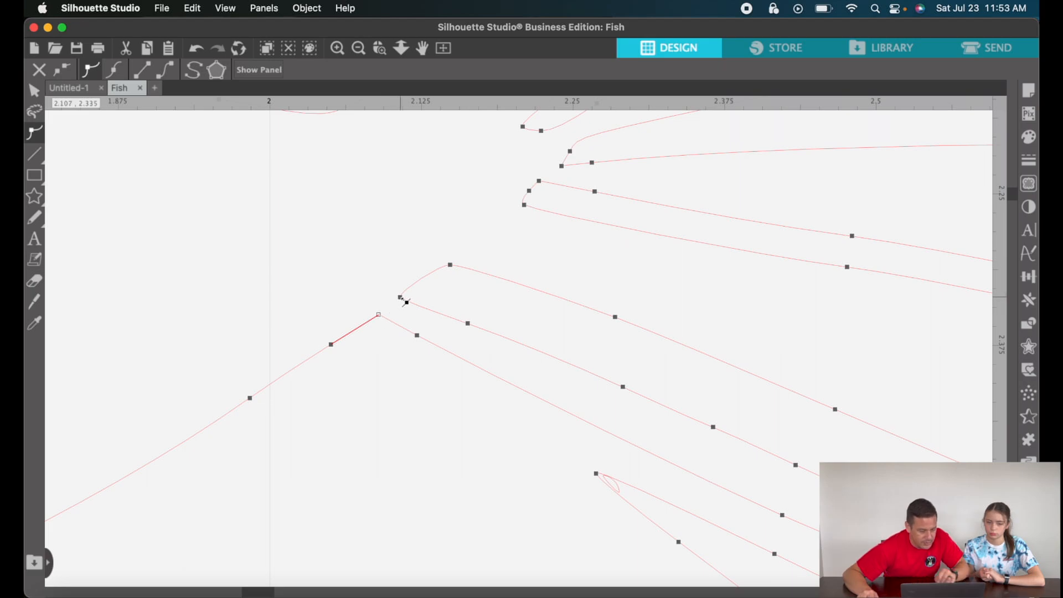
{"action": "left_click", "coordinate": [402, 299]}
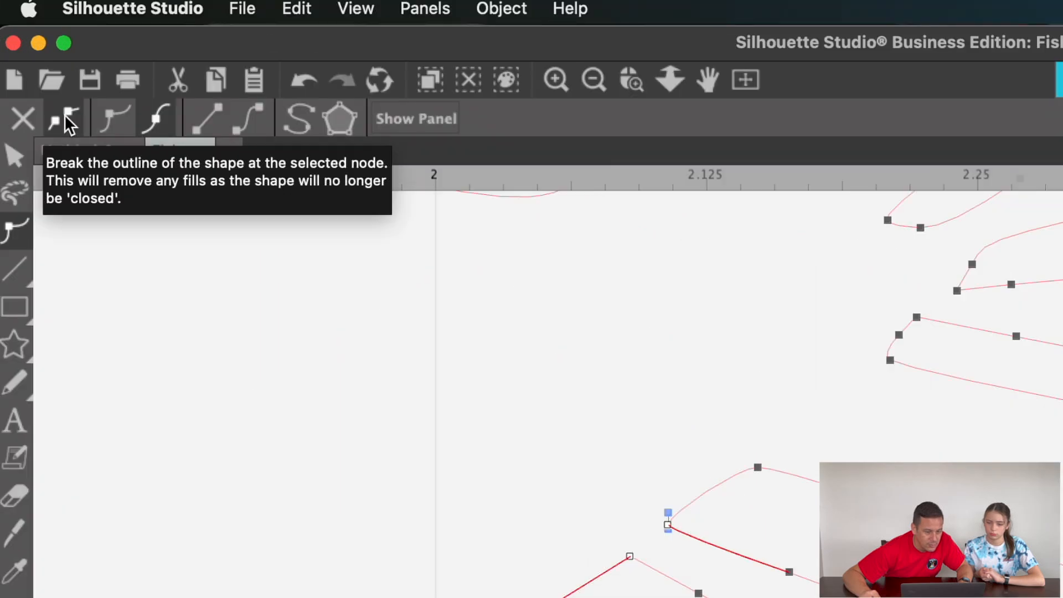
{"action": "left_click", "coordinate": [63, 71]}
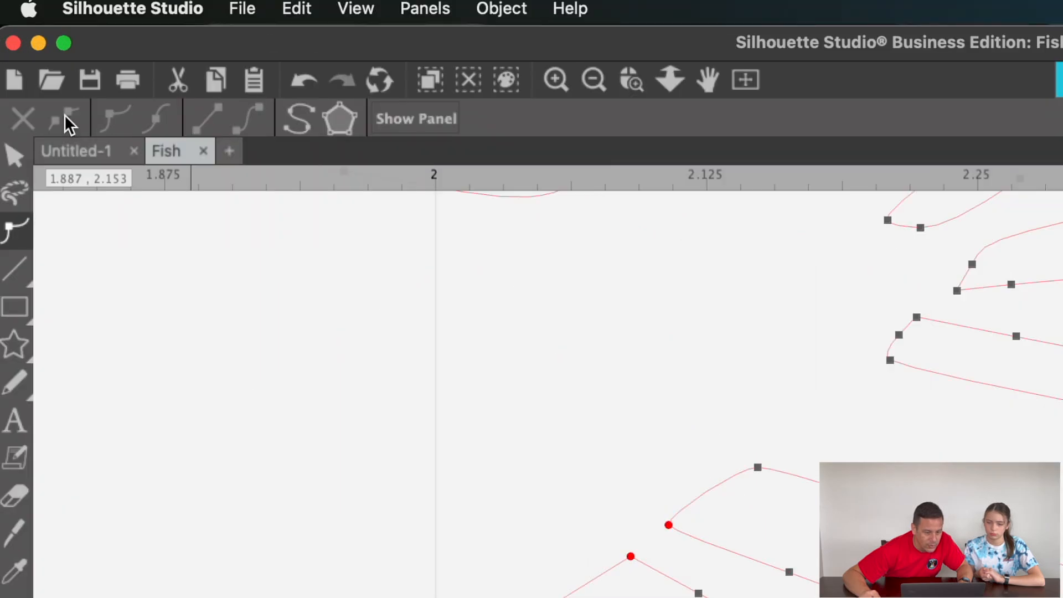
Move the upper broken end onto the body's corner point, and break the path at a new point just beside it.
{"action": "left_click", "coordinate": [401, 299]}
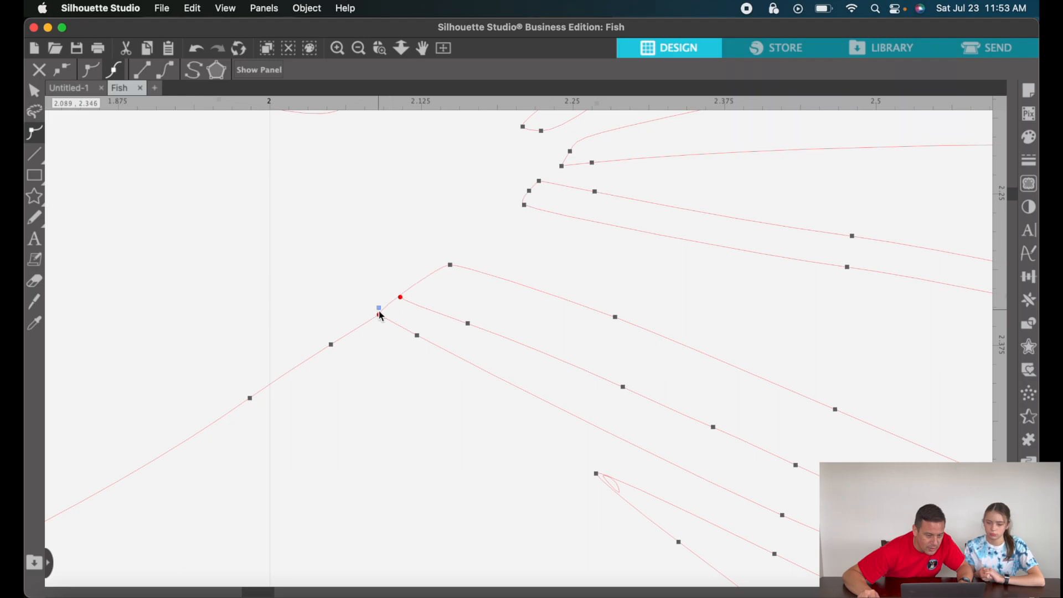
{"action": "left_click", "coordinate": [393, 322]}
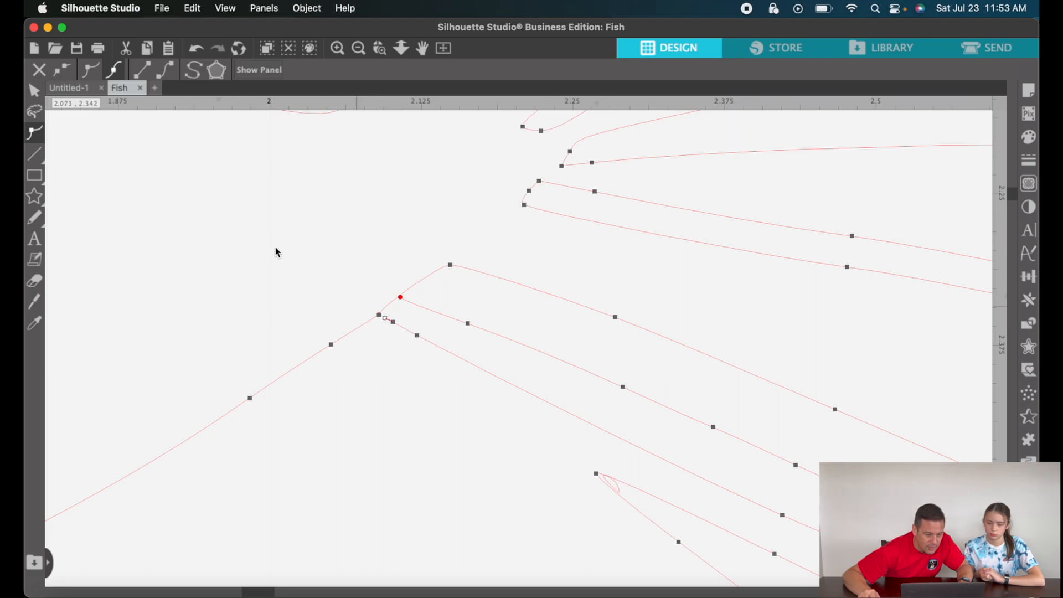
{"action": "left_click", "coordinate": [63, 75]}
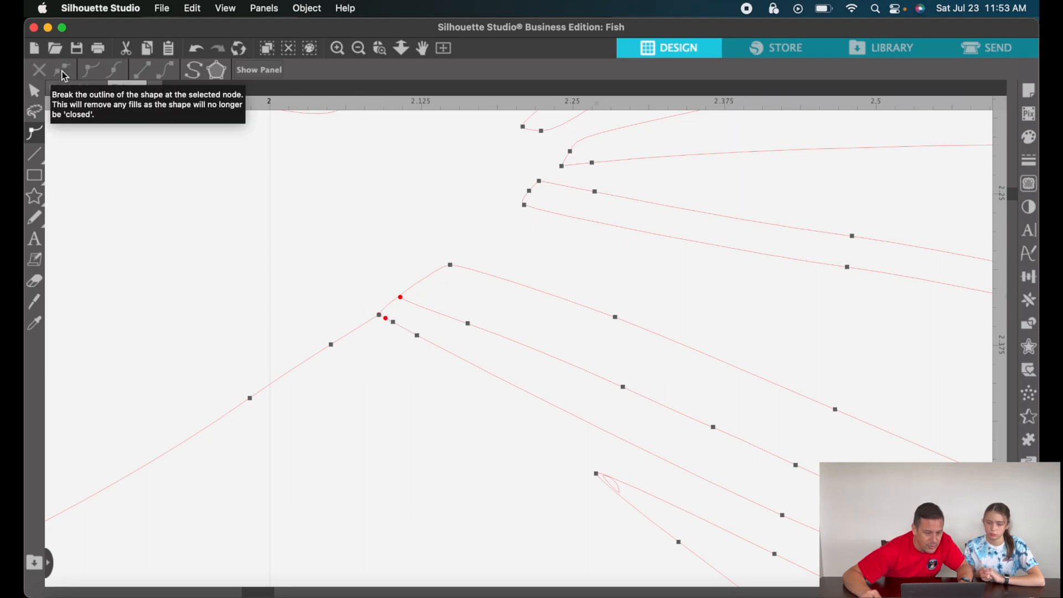
Join the loose ends into a body outline and a separate lower tail fin, pulling that fin's tip away from the body.
{"action": "left_click", "coordinate": [392, 323]}
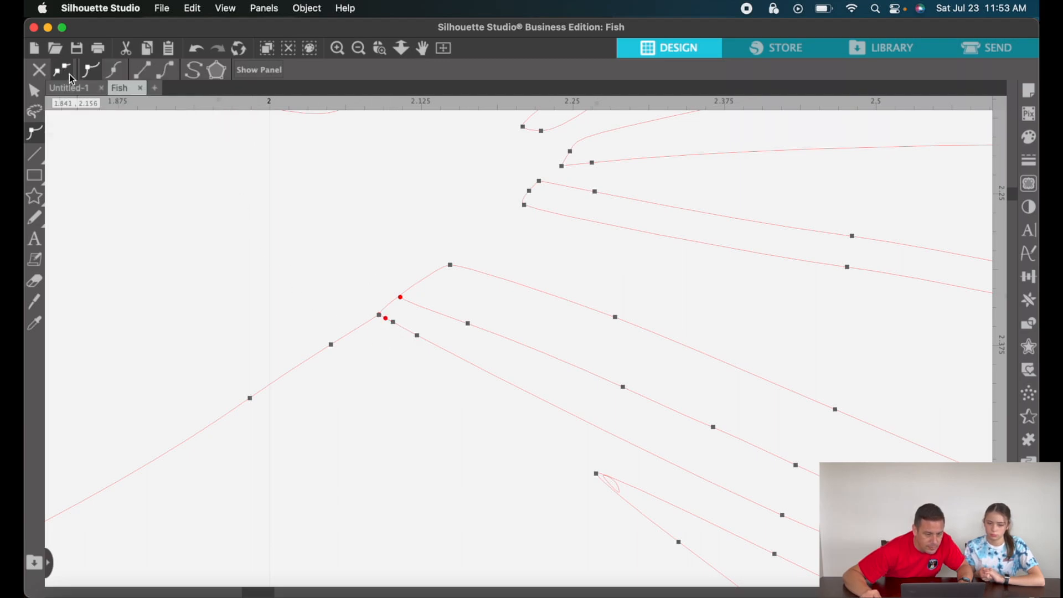
{"action": "left_click", "coordinate": [337, 48]}
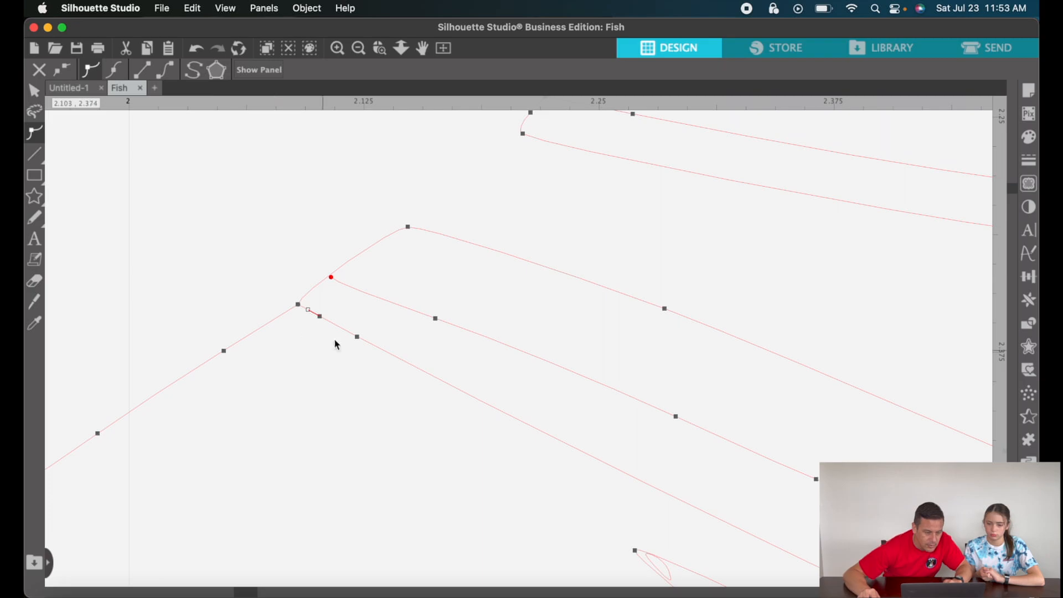
{"action": "left_click_drag", "start_coordinate": [309, 310], "coordinate": [340, 287]}
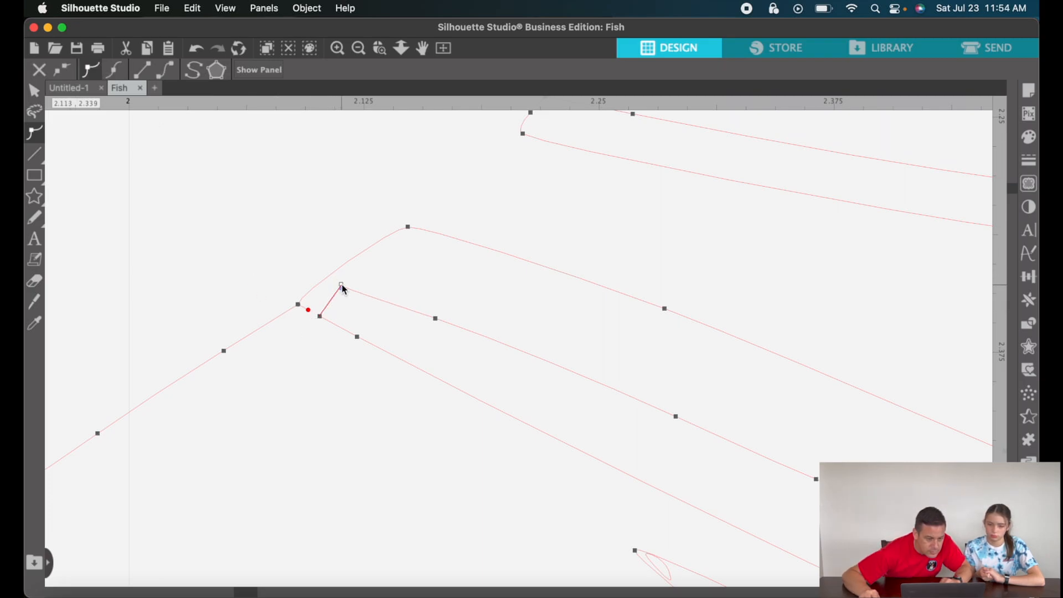
{"action": "left_click", "coordinate": [309, 313]}
{"action": "left_click", "coordinate": [311, 300]}
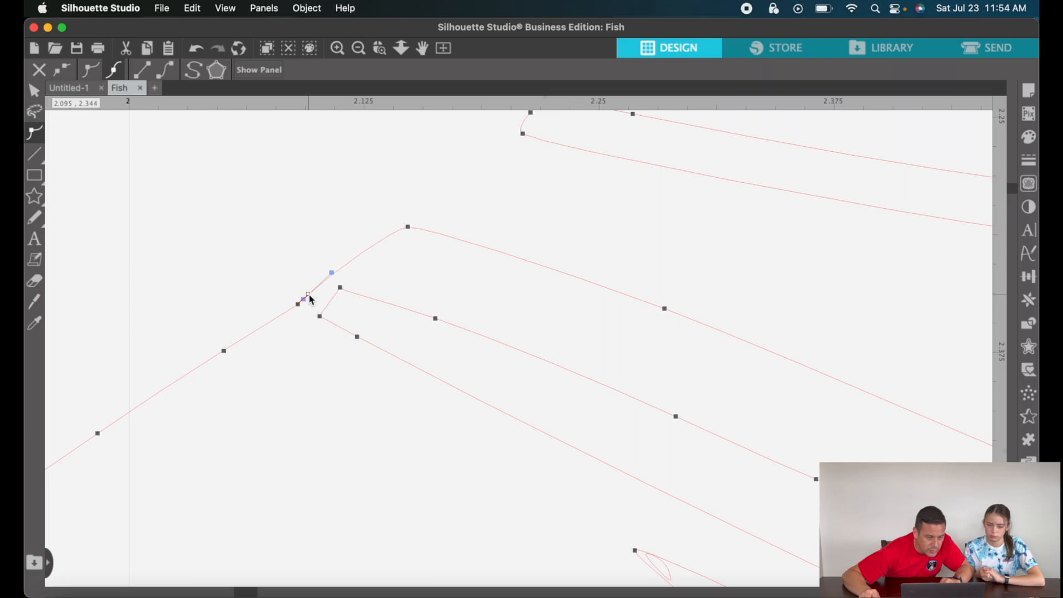
{"action": "left_click_drag", "start_coordinate": [340, 288], "coordinate": [337, 311]}
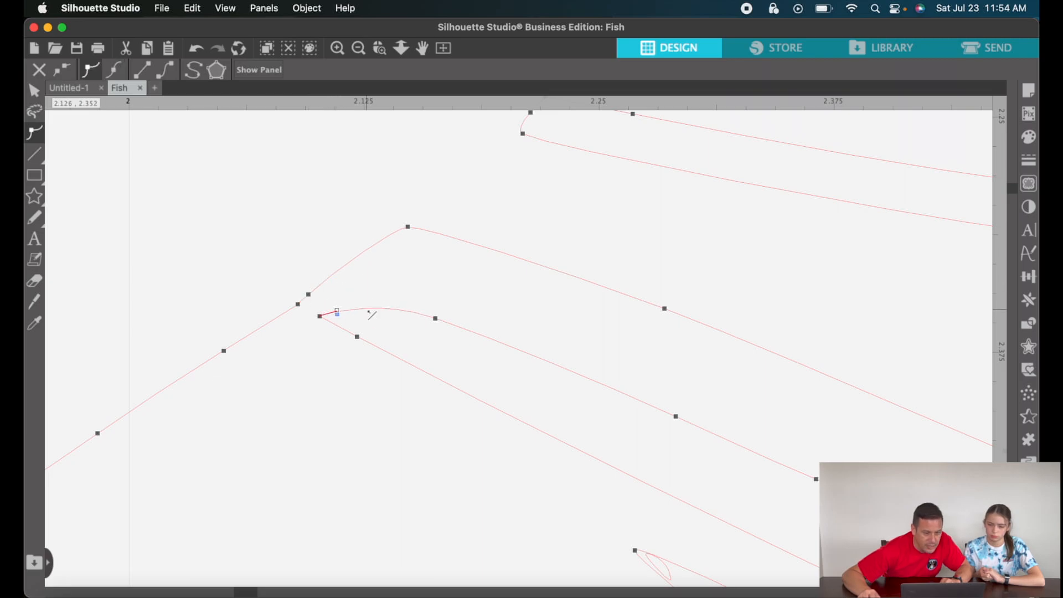
Delete the small stray sliver inside the pointed tip of the lowest tail fin.
{"action": "scroll", "coordinate": [369, 313], "scroll_direction": "up", "scroll_amount": 1}
{"action": "scroll", "coordinate": [546, 510], "scroll_direction": "down", "scroll_amount": 5}
{"action": "scroll", "coordinate": [560, 507], "scroll_direction": "down", "scroll_amount": 12}
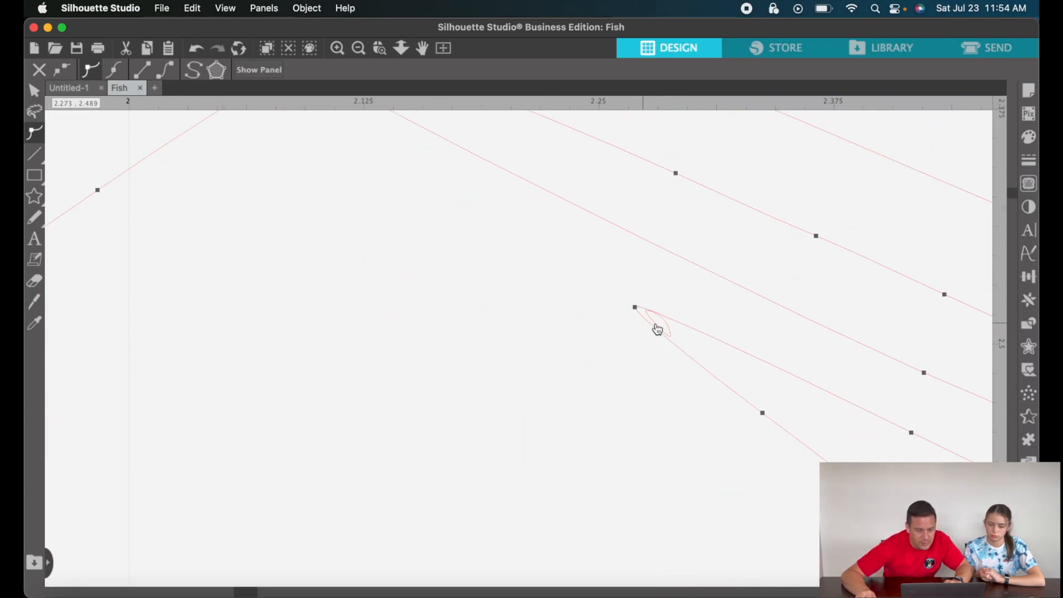
{"action": "left_click", "coordinate": [672, 332]}
{"action": "left_click", "coordinate": [671, 332]}
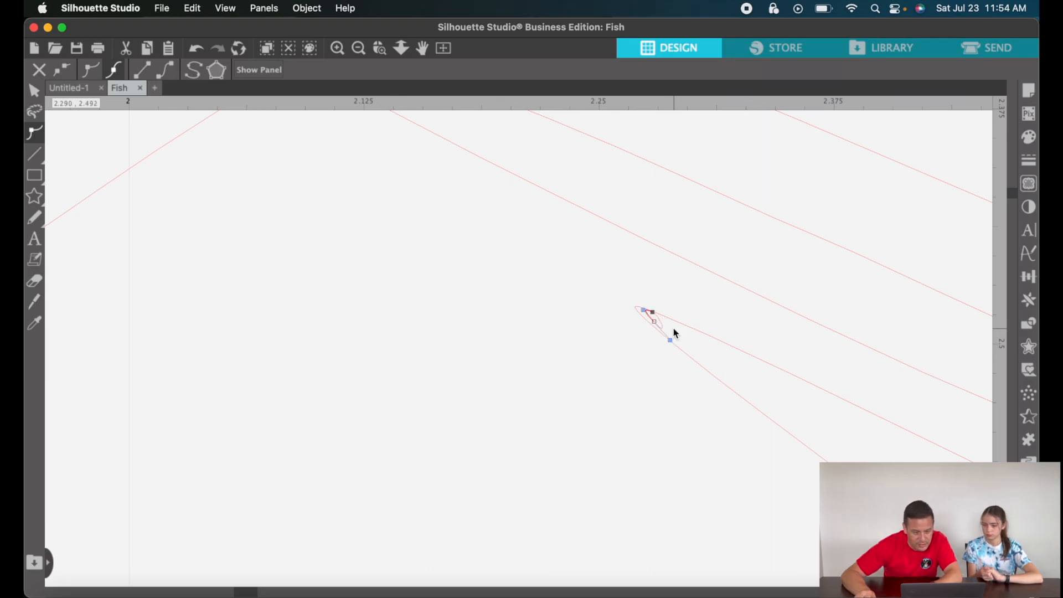
{"action": "key", "text": "Delete"}
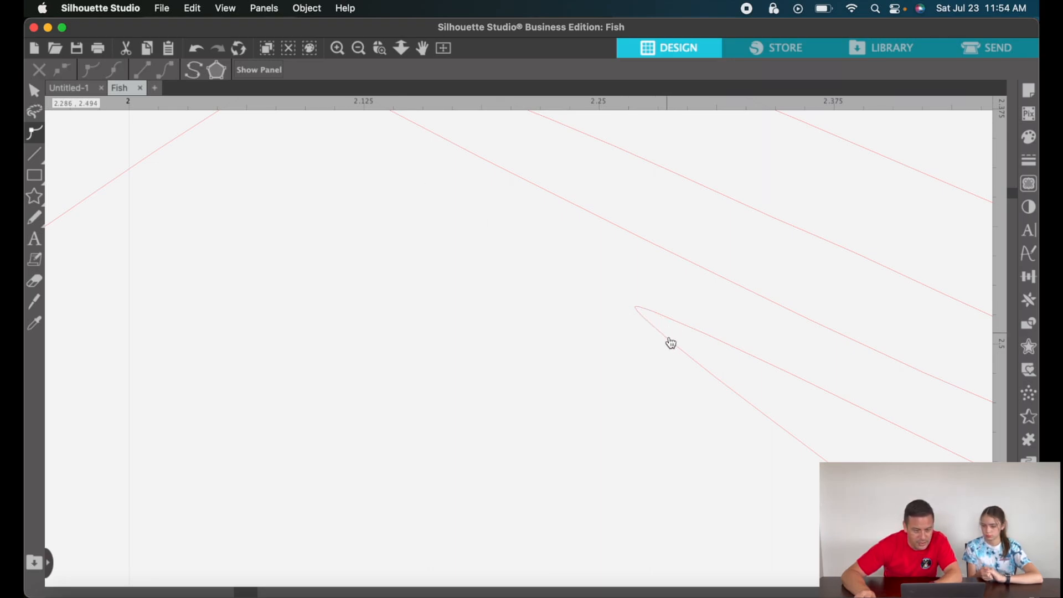
Delete the thin stray sliver along the bottom edge of the lowest tail fin.
{"action": "scroll", "coordinate": [671, 346], "scroll_direction": "up", "scroll_amount": 3}
{"action": "scroll", "coordinate": [672, 347], "scroll_direction": "up", "scroll_amount": 2}
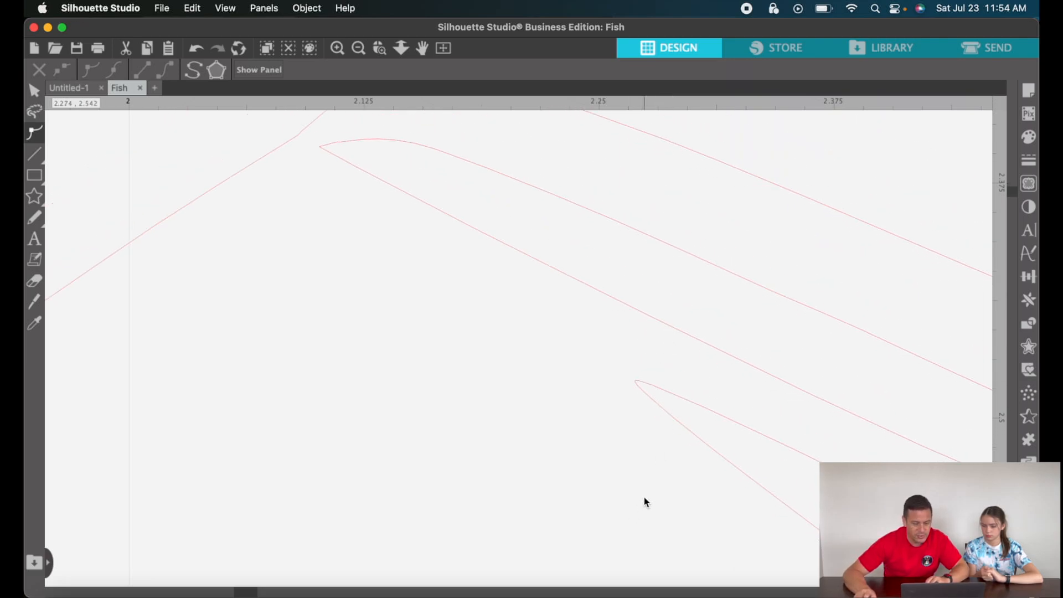
{"action": "scroll", "coordinate": [634, 496], "scroll_direction": "down", "scroll_amount": 10}
{"action": "scroll", "coordinate": [635, 496], "scroll_direction": "right", "scroll_amount": 15}
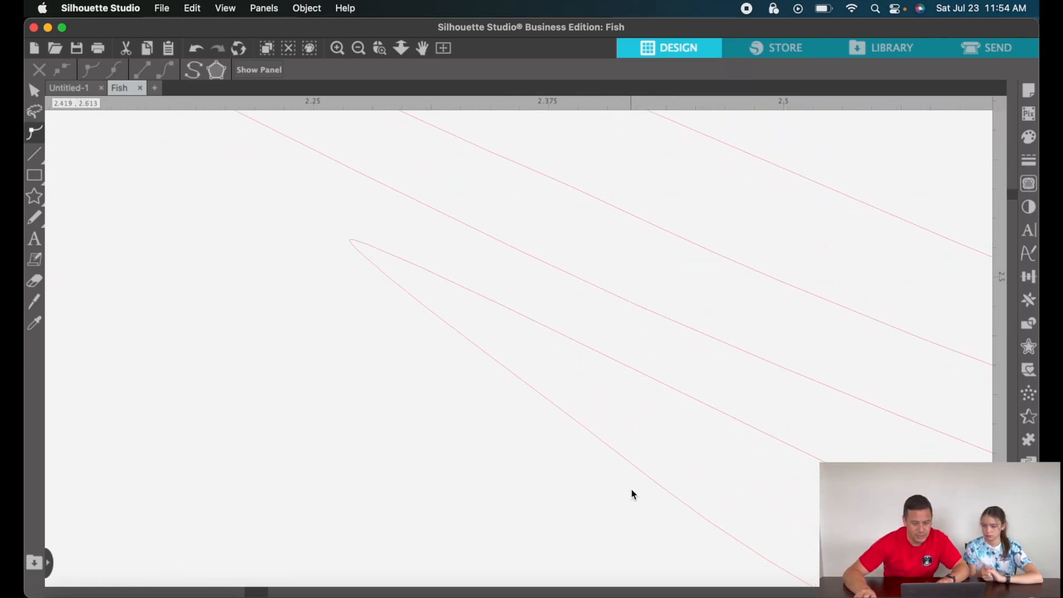
{"action": "scroll", "coordinate": [634, 493], "scroll_direction": "down", "scroll_amount": 4}
{"action": "scroll", "coordinate": [634, 492], "scroll_direction": "right", "scroll_amount": 20}
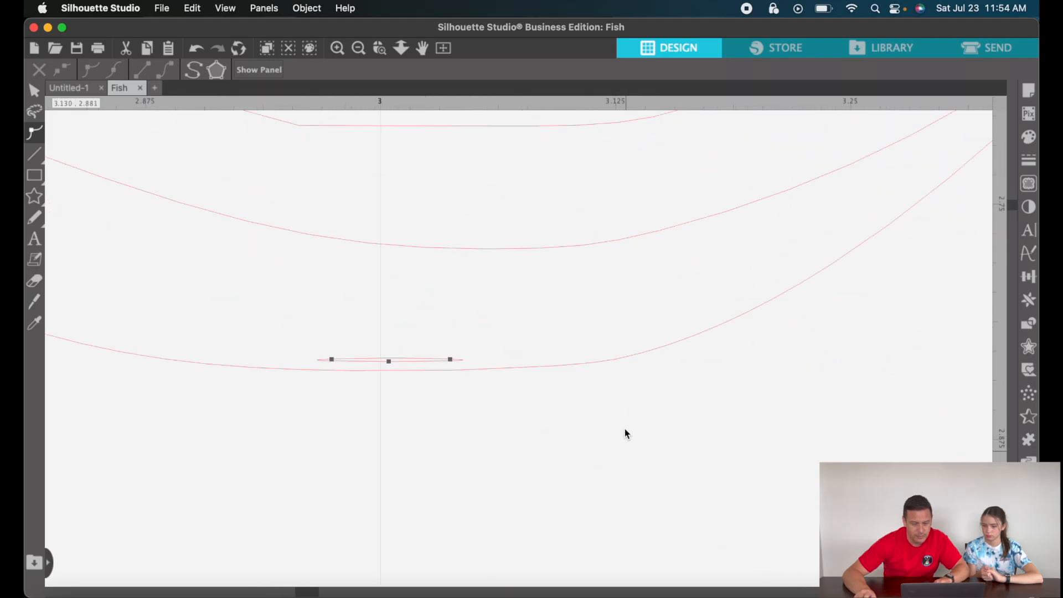
{"action": "scroll", "coordinate": [404, 360], "scroll_direction": "up", "scroll_amount": 4}
{"action": "scroll", "coordinate": [405, 360], "scroll_direction": "right", "scroll_amount": 7}
{"action": "key", "text": "Escape"}
{"action": "double_click", "coordinate": [634, 306]}
{"action": "left_click", "coordinate": [793, 115]}
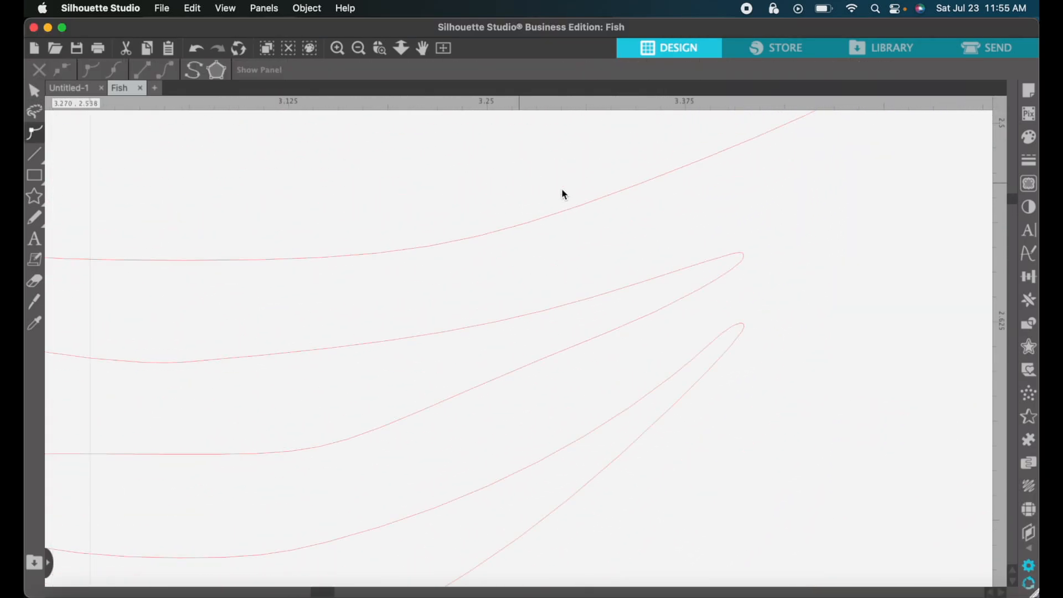
Delete the stray slivers in the rounded teardrop tail fin and in the lower belly fin.
{"action": "key", "text": "Escape"}
{"action": "scroll", "coordinate": [562, 194], "scroll_direction": "down", "scroll_amount": 5}
{"action": "scroll", "coordinate": [422, 257], "scroll_direction": "up", "scroll_amount": 3}
{"action": "double_click", "coordinate": [688, 242]}
{"action": "scroll", "coordinate": [653, 297], "scroll_direction": "up", "scroll_amount": 5}
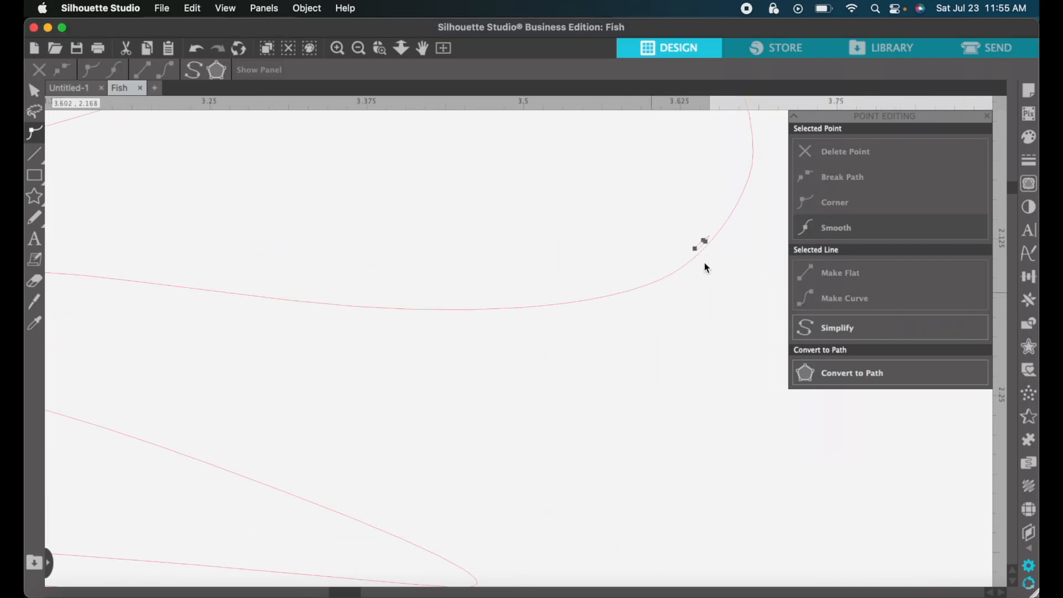
{"action": "scroll", "coordinate": [373, 270], "scroll_direction": "left", "scroll_amount": 15}
{"action": "scroll", "coordinate": [372, 270], "scroll_direction": "down", "scroll_amount": 6}
{"action": "scroll", "coordinate": [394, 258], "scroll_direction": "down", "scroll_amount": 5}
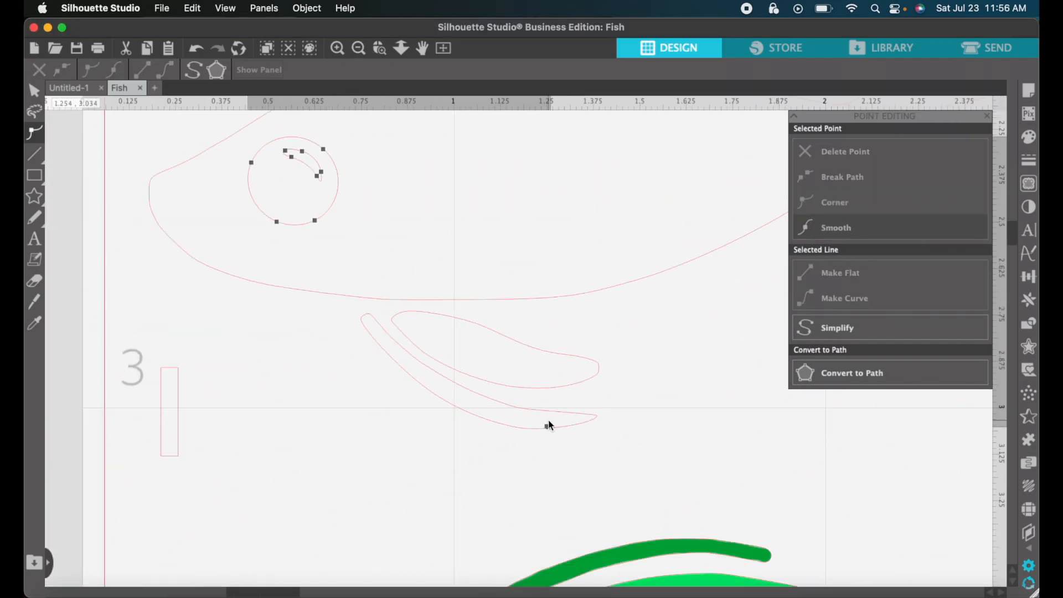
{"action": "scroll", "coordinate": [548, 429], "scroll_direction": "up", "scroll_amount": 5}
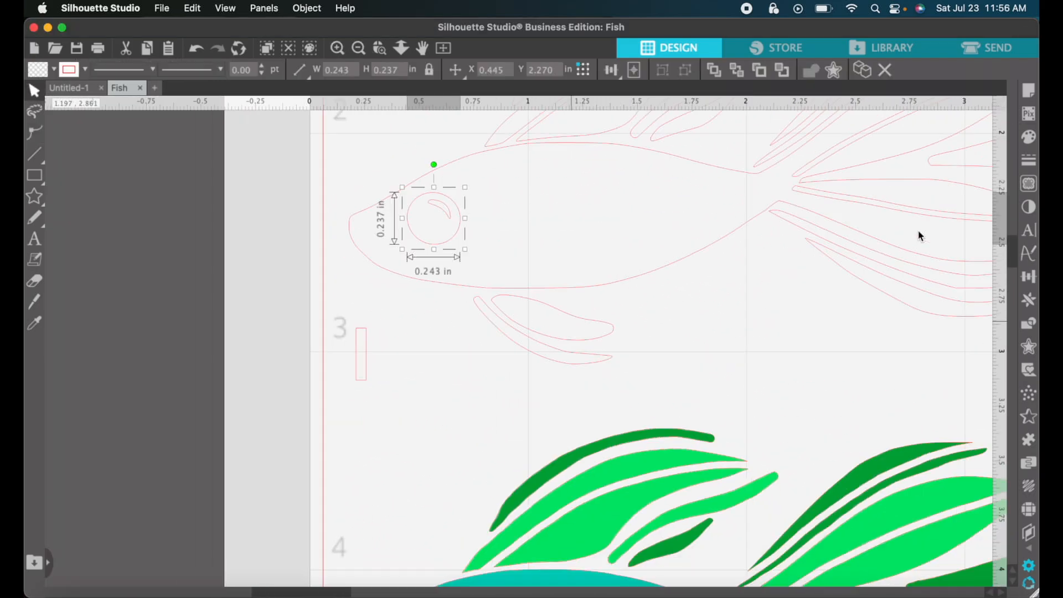
Examine the cleaned body, fin and eye outlines against the colored fish below.
{"action": "scroll", "coordinate": [784, 356], "scroll_direction": "down", "scroll_amount": 2}
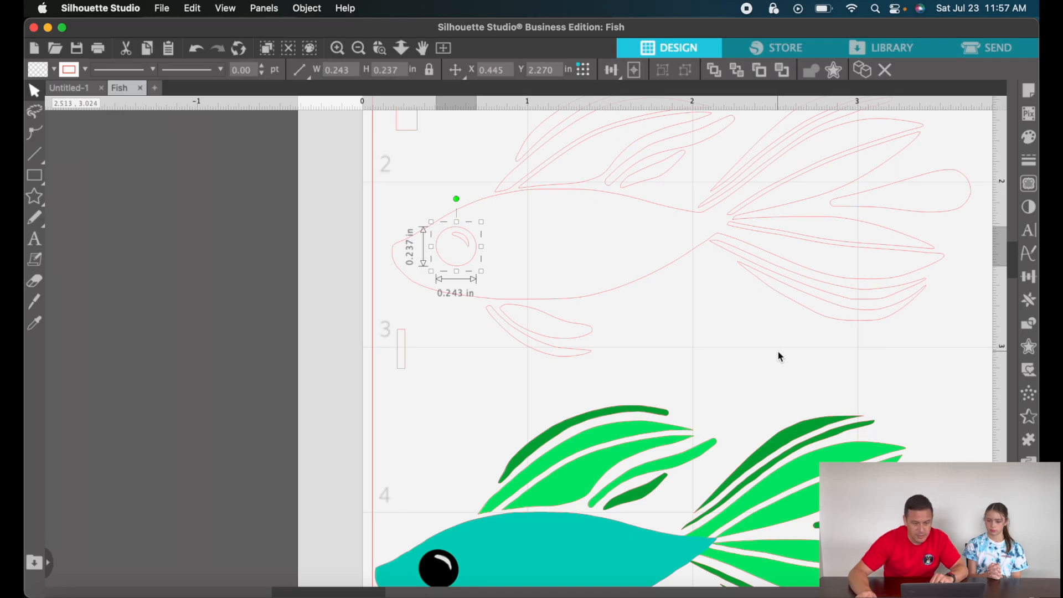
{"action": "scroll", "coordinate": [778, 356], "scroll_direction": "up", "scroll_amount": 3}
{"action": "scroll", "coordinate": [778, 356], "scroll_direction": "right", "scroll_amount": 3}
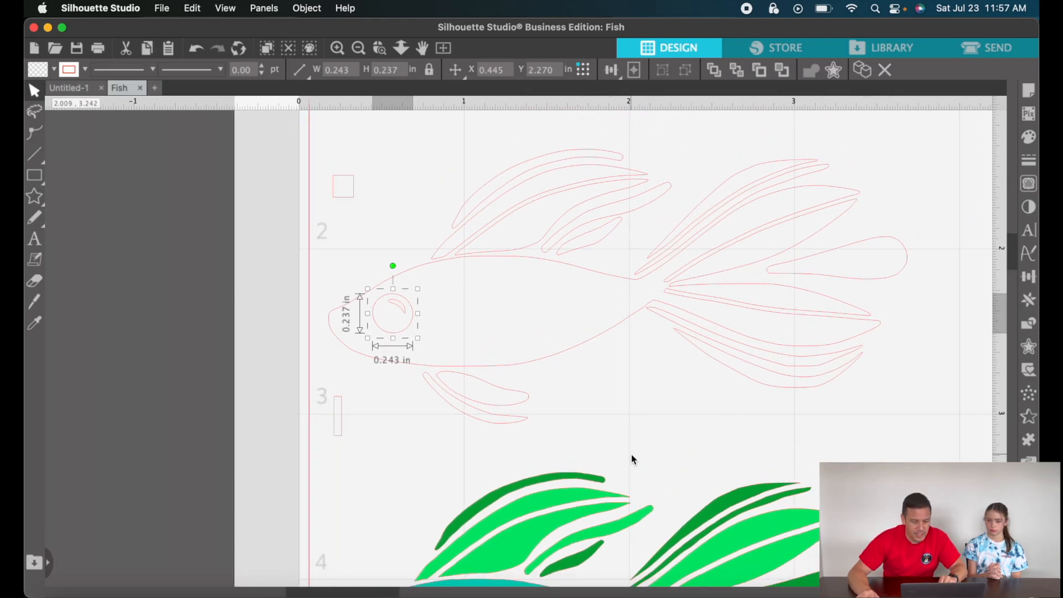
{"action": "scroll", "coordinate": [543, 518], "scroll_direction": "down", "scroll_amount": 3}
{"action": "scroll", "coordinate": [542, 518], "scroll_direction": "right", "scroll_amount": 2}
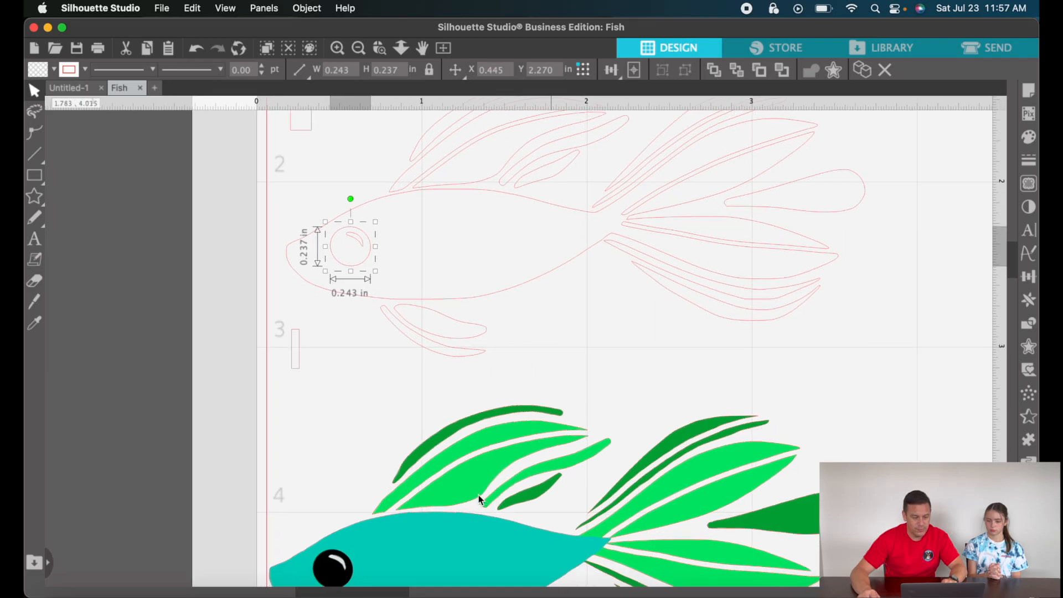
{"action": "scroll", "coordinate": [464, 510], "scroll_direction": "down", "scroll_amount": 2}
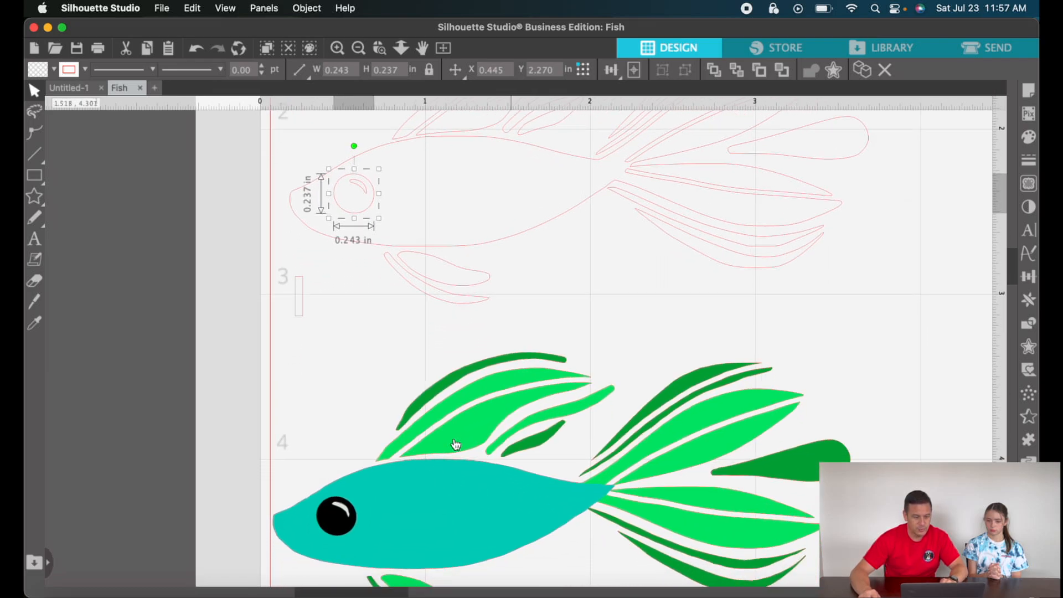
{"action": "scroll", "coordinate": [450, 477], "scroll_direction": "down", "scroll_amount": 1}
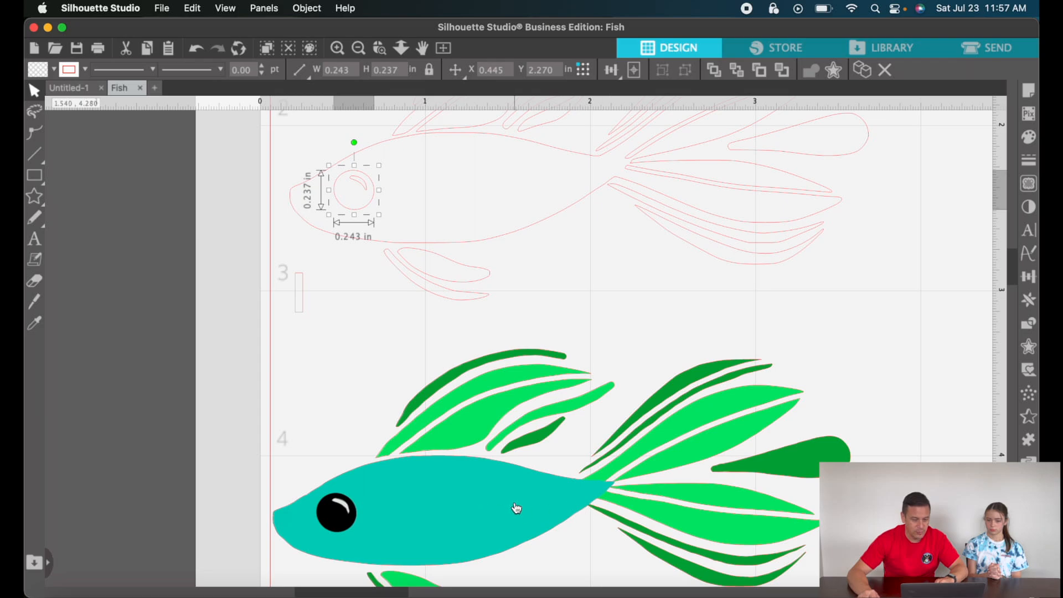
{"action": "scroll", "coordinate": [516, 509], "scroll_direction": "up", "scroll_amount": 5}
{"action": "scroll", "coordinate": [516, 491], "scroll_direction": "up", "scroll_amount": 3}
{"action": "scroll", "coordinate": [610, 346], "scroll_direction": "left", "scroll_amount": 2}
{"action": "scroll", "coordinate": [609, 347], "scroll_direction": "up", "scroll_amount": 1}
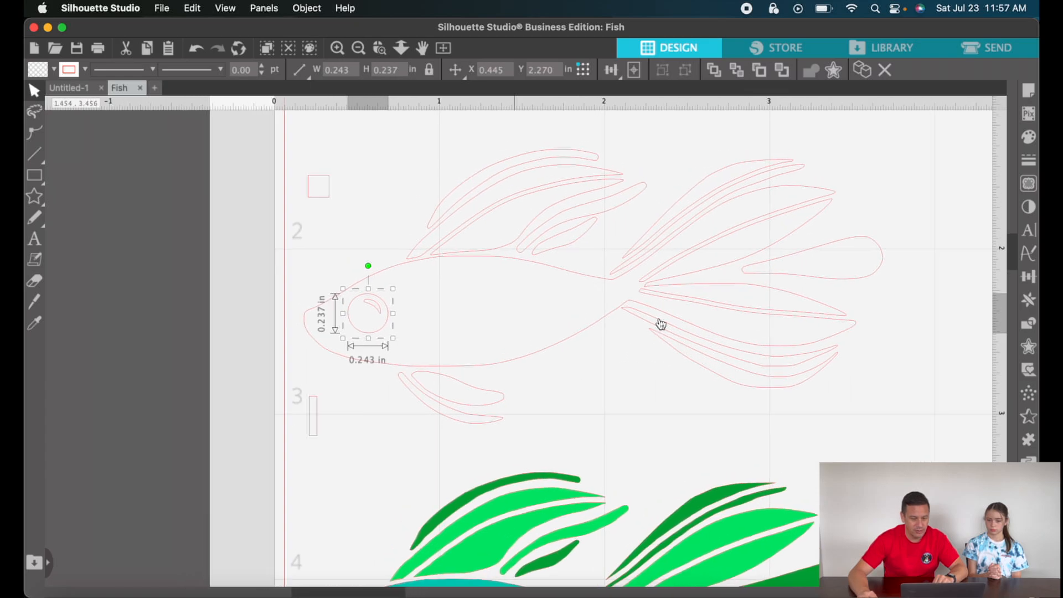
{"action": "scroll", "coordinate": [703, 347], "scroll_direction": "up", "scroll_amount": 3}
{"action": "scroll", "coordinate": [702, 347], "scroll_direction": "left", "scroll_amount": 1}
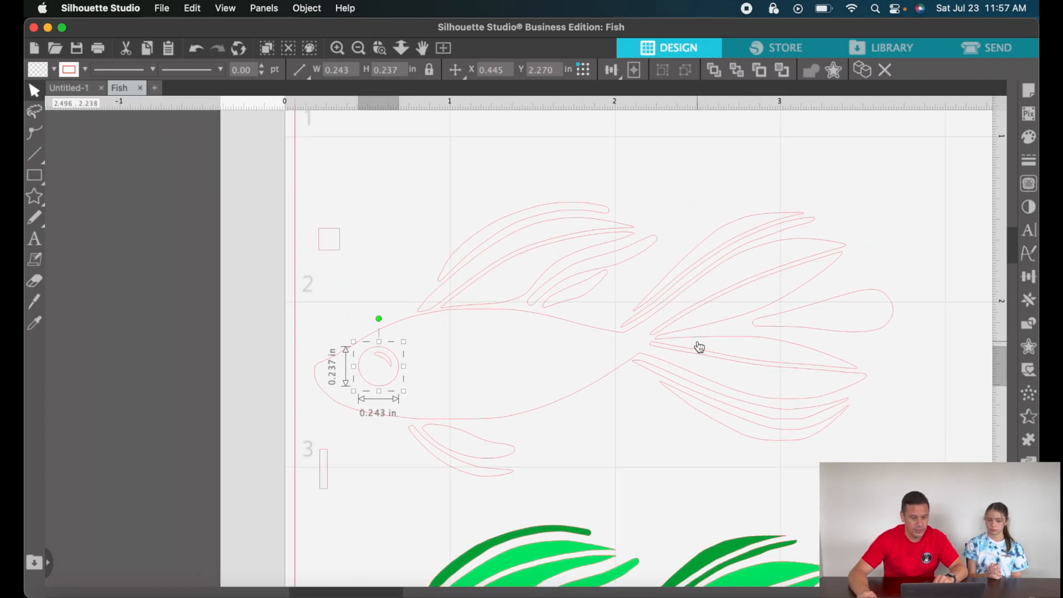
Copy the complete fish outline together with its eye, registration square and vertical bar.
{"action": "left_click", "coordinate": [358, 48]}
{"action": "left_click", "coordinate": [359, 49]}
{"action": "left_click", "coordinate": [358, 48]}
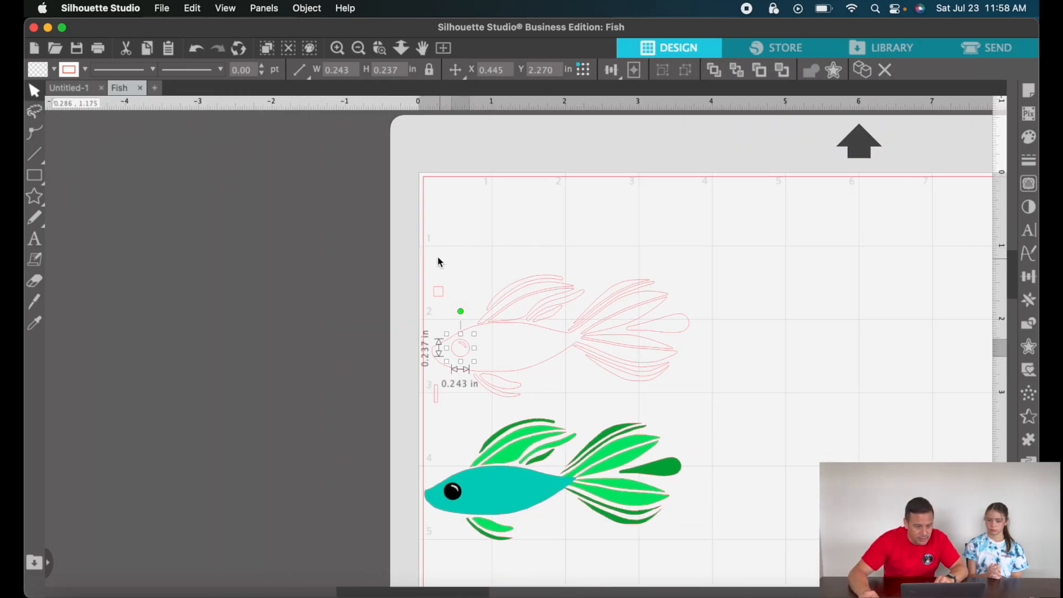
{"action": "left_click_drag", "start_coordinate": [427, 252], "coordinate": [714, 413]}
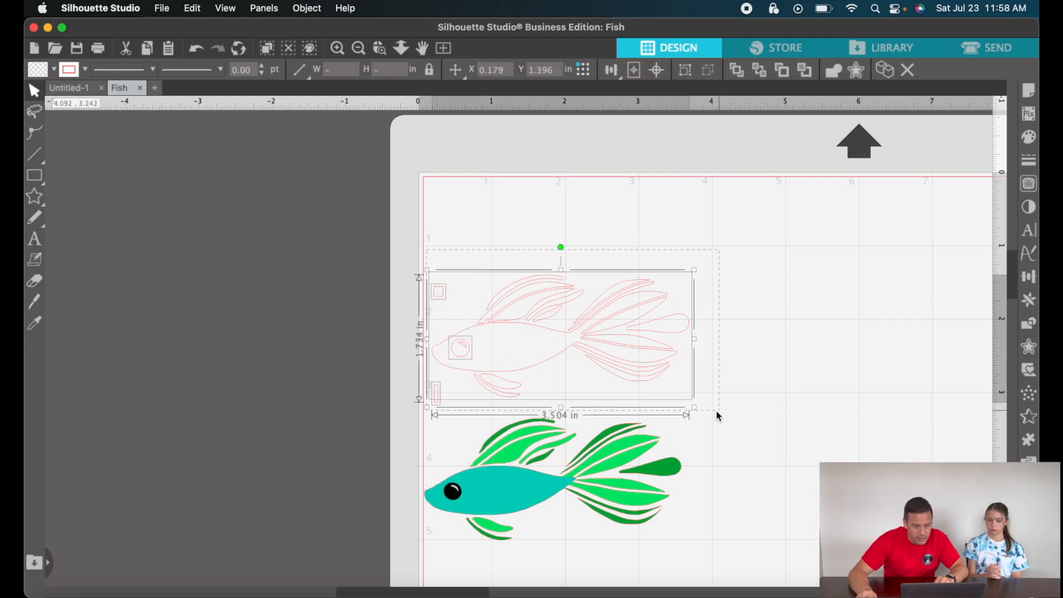
{"action": "key", "text": "super+c"}
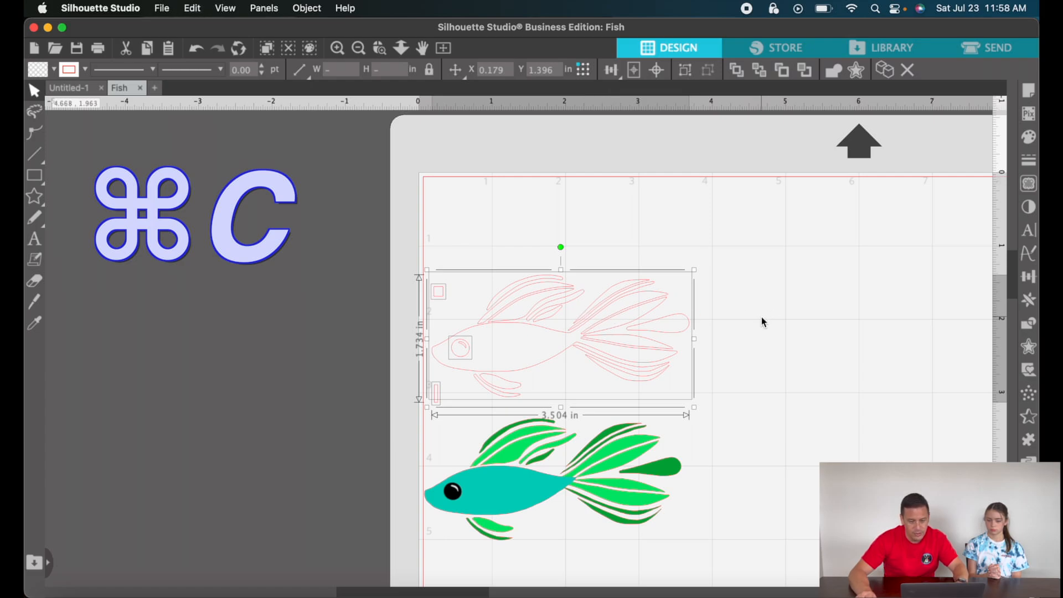
Paste a copy of the fish outline design and place it beside the original at about X 4.18 in, Y 0.33 in.
{"action": "key", "text": "super+v"}
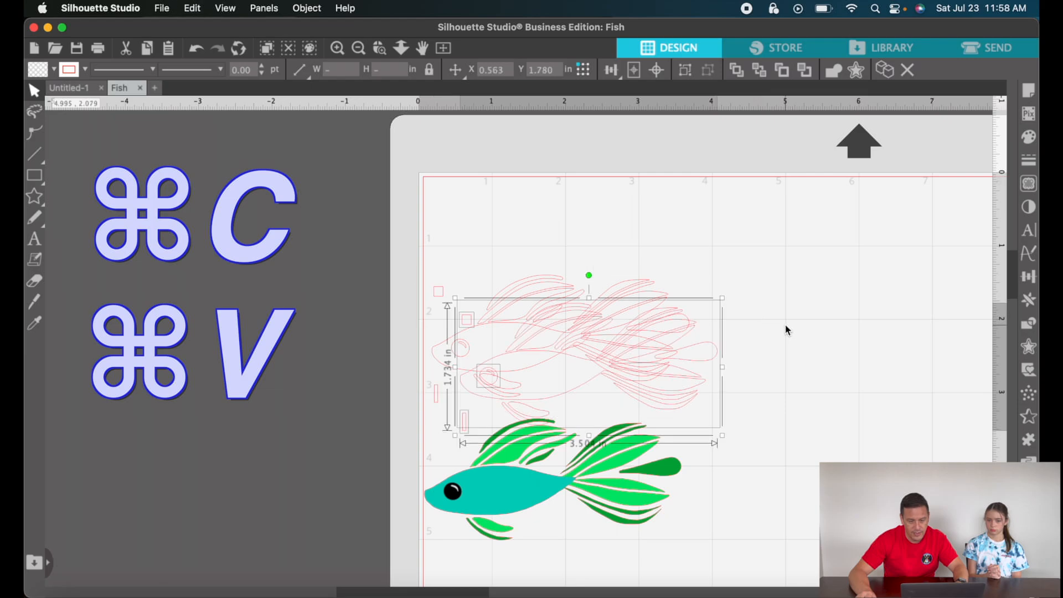
{"action": "left_click_drag", "start_coordinate": [583, 387], "coordinate": [847, 280]}
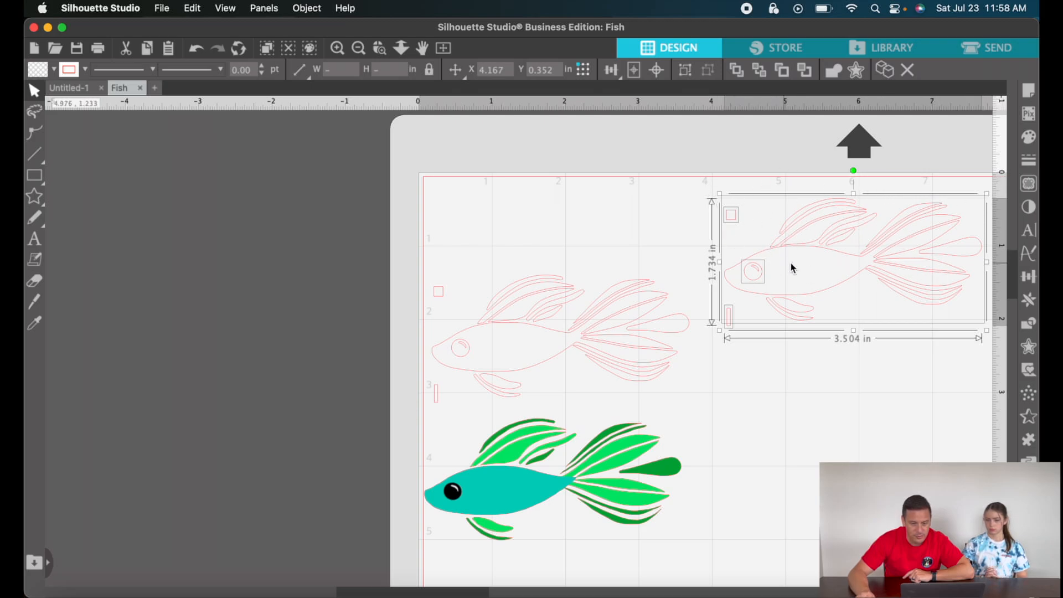
{"action": "left_click_drag", "start_coordinate": [787, 252], "coordinate": [789, 251]}
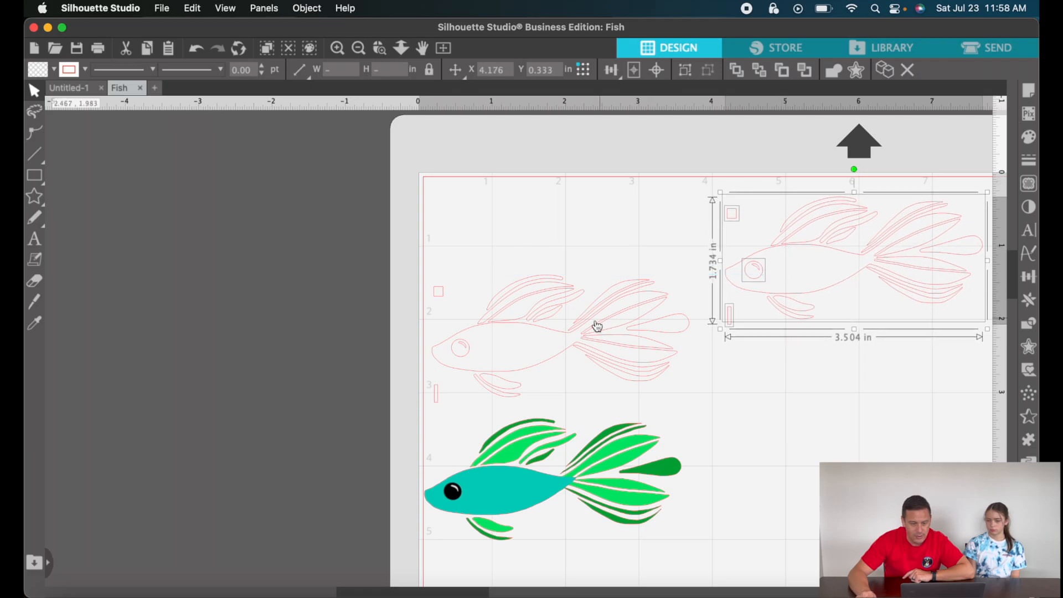
Move the original fish outline with its eye and registration marks up in line with the copy, at about X 0.21 in, Y 0.38 in.
{"action": "left_click_drag", "start_coordinate": [426, 250], "coordinate": [702, 420]}
{"action": "left_click_drag", "start_coordinate": [606, 368], "coordinate": [623, 285]}
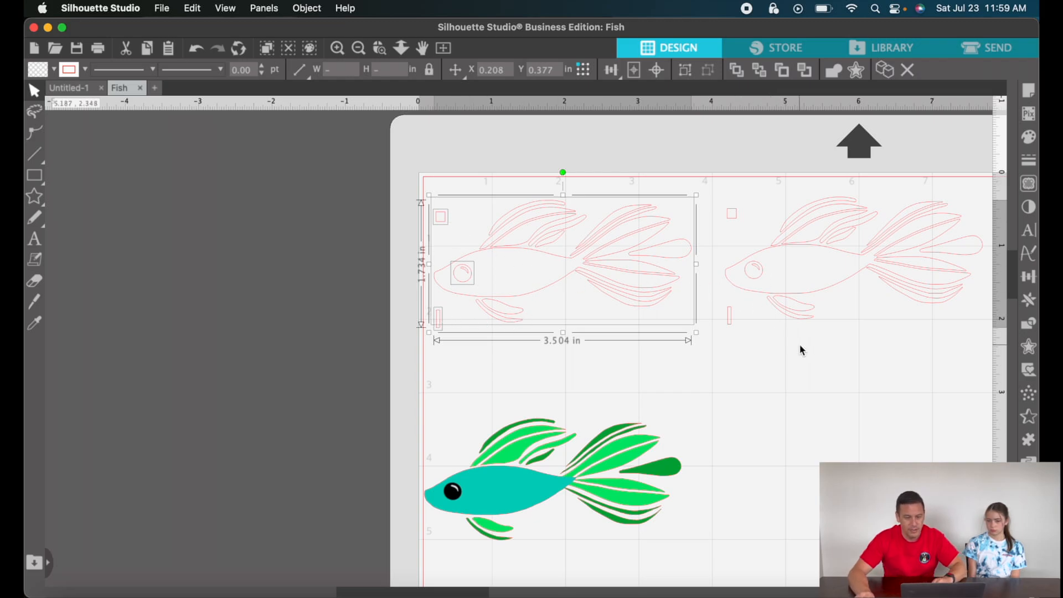
Place a third copy of the fish design at the end of the row, at about X 8.13 in, Y 0.33 in.
{"action": "scroll", "coordinate": [799, 349], "scroll_direction": "right", "scroll_amount": 3}
{"action": "scroll", "coordinate": [801, 350], "scroll_direction": "right", "scroll_amount": 5}
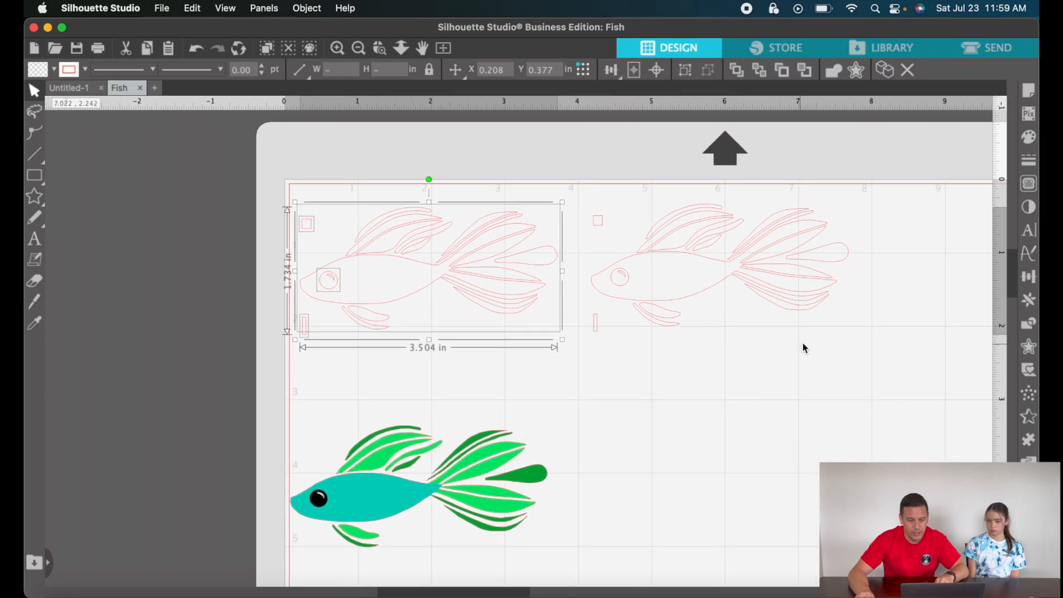
{"action": "scroll", "coordinate": [800, 326], "scroll_direction": "right", "scroll_amount": 4}
{"action": "left_click_drag", "start_coordinate": [216, 280], "coordinate": [776, 267]}
{"action": "scroll", "coordinate": [581, 405], "scroll_direction": "left", "scroll_amount": 4}
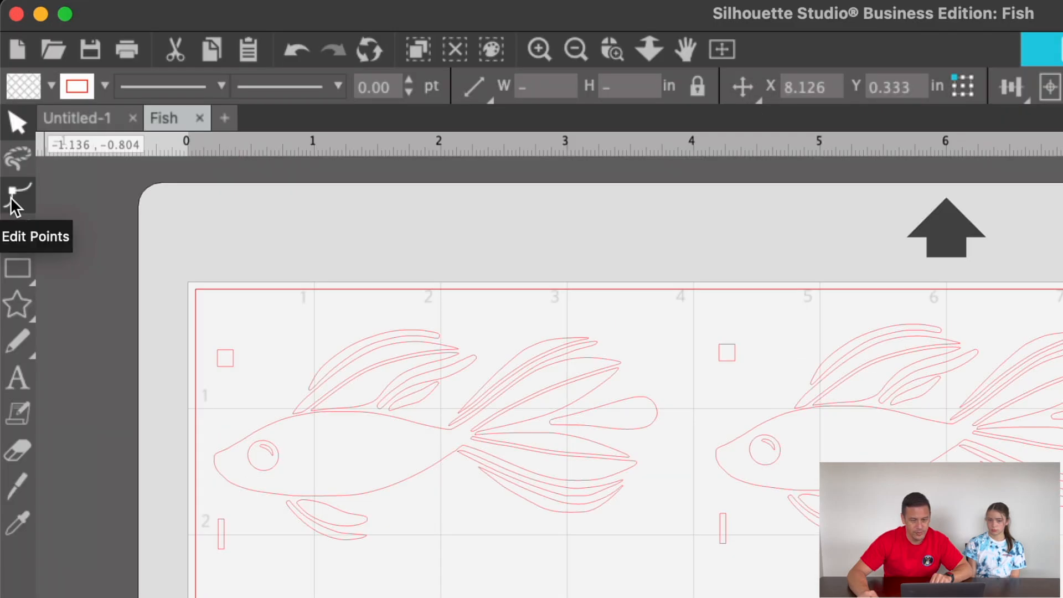
Try to delete a point on the third fish's body outline in point editing, and undo the deletion.
{"action": "left_click", "coordinate": [17, 195]}
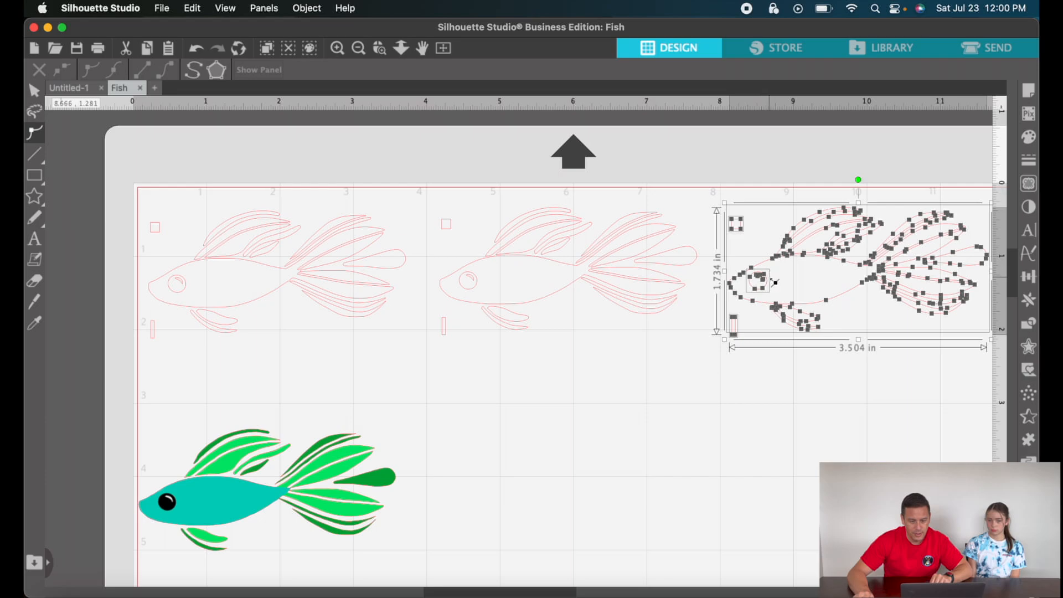
{"action": "left_click", "coordinate": [850, 265]}
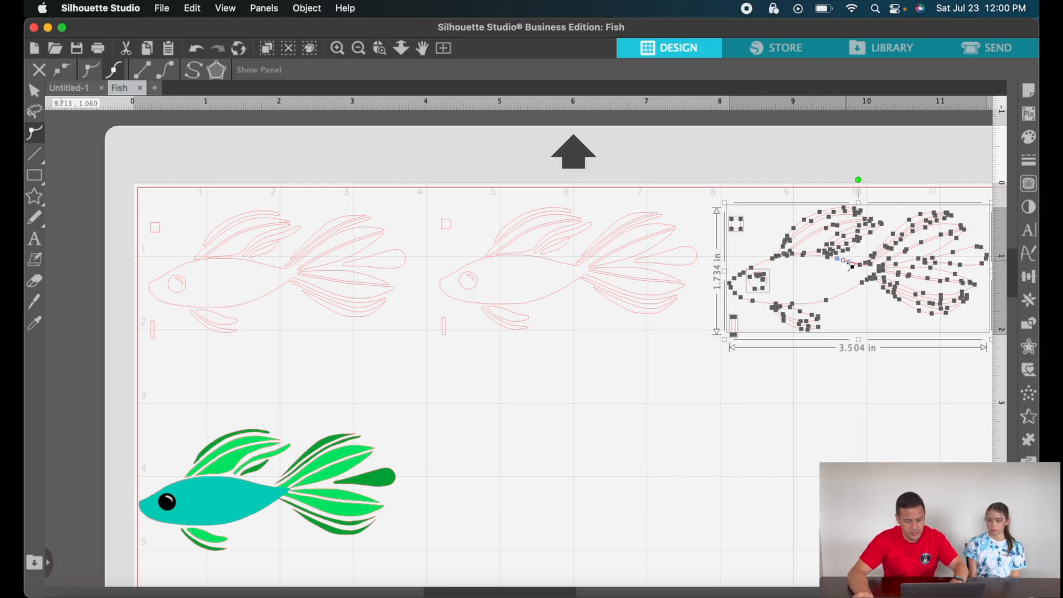
{"action": "key", "text": "Delete"}
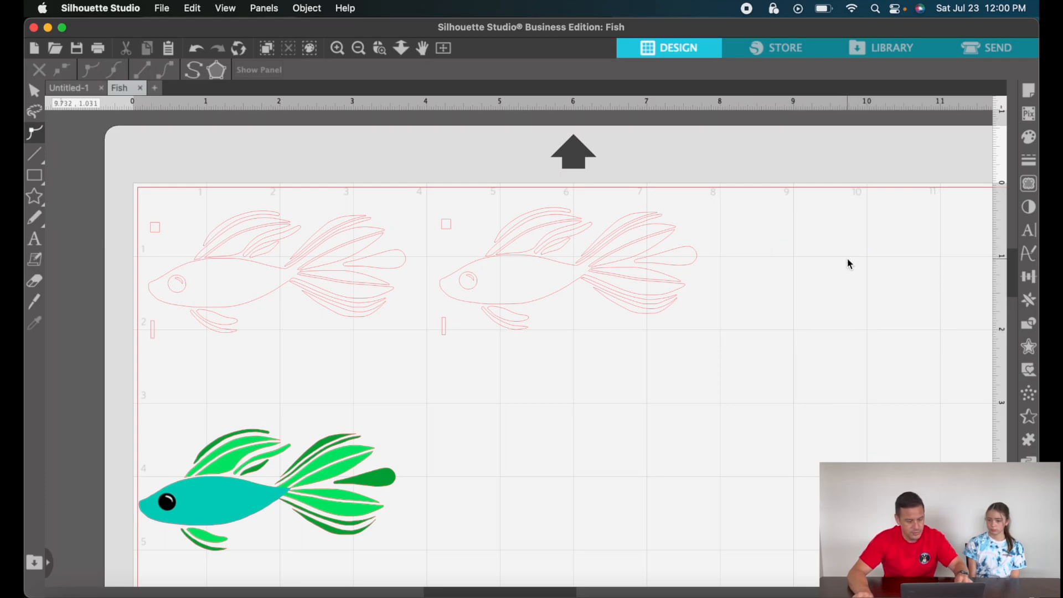
{"action": "key", "text": "super+z"}
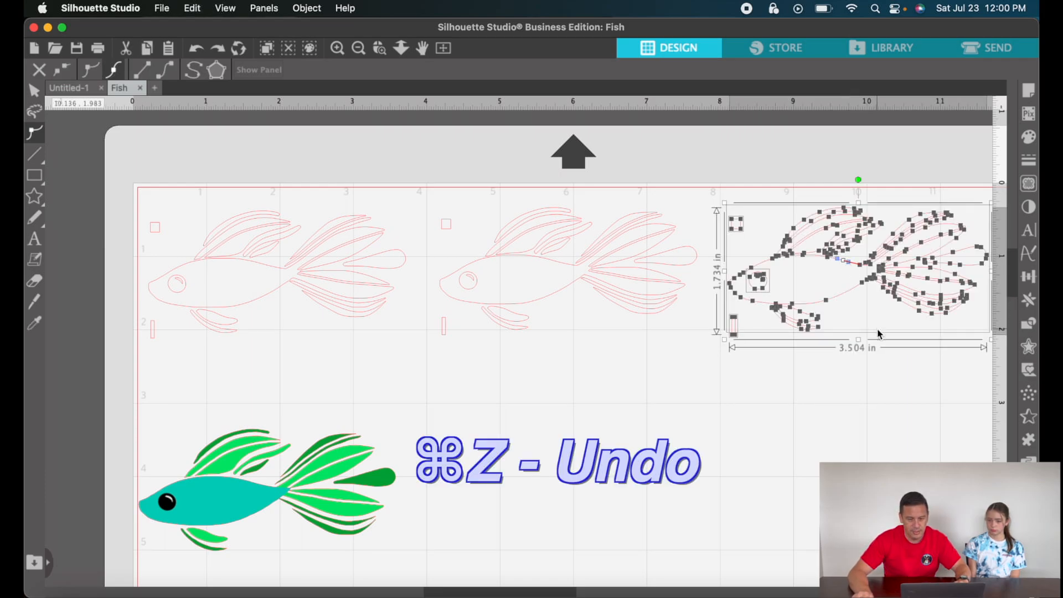
Select only the third fish's outline without its eye and marks, and delete its rounded teardrop tail fin point by point.
{"action": "left_click", "coordinate": [866, 381]}
{"action": "left_click", "coordinate": [878, 259]}
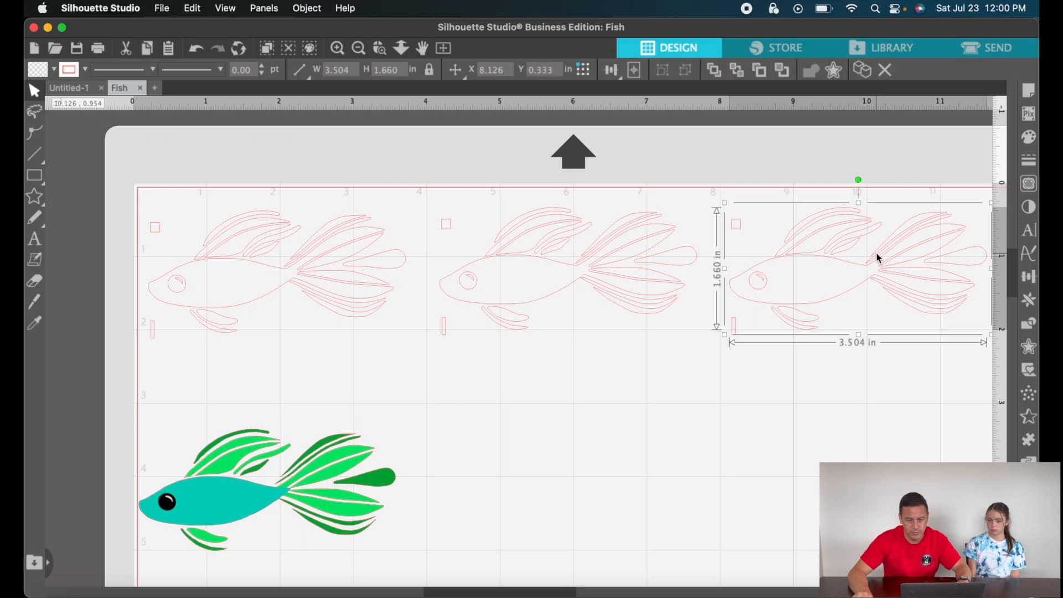
{"action": "left_click", "coordinate": [337, 47]}
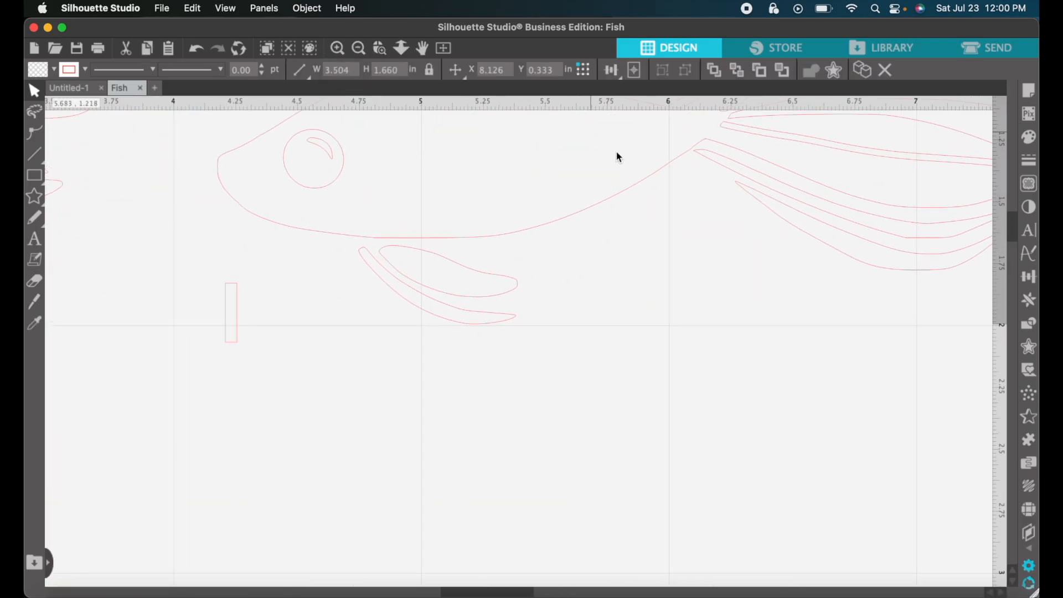
{"action": "scroll", "coordinate": [618, 158], "scroll_direction": "right", "scroll_amount": 20}
{"action": "scroll", "coordinate": [619, 158], "scroll_direction": "up", "scroll_amount": 2}
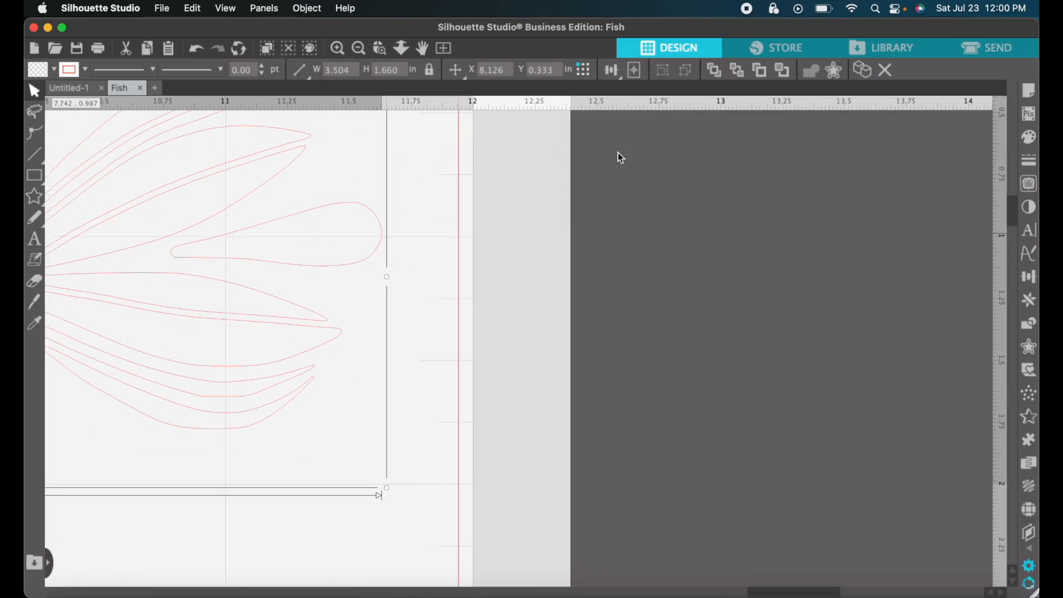
{"action": "scroll", "coordinate": [619, 158], "scroll_direction": "left", "scroll_amount": 6}
{"action": "scroll", "coordinate": [618, 157], "scroll_direction": "left", "scroll_amount": 5}
{"action": "scroll", "coordinate": [618, 157], "scroll_direction": "up", "scroll_amount": 1}
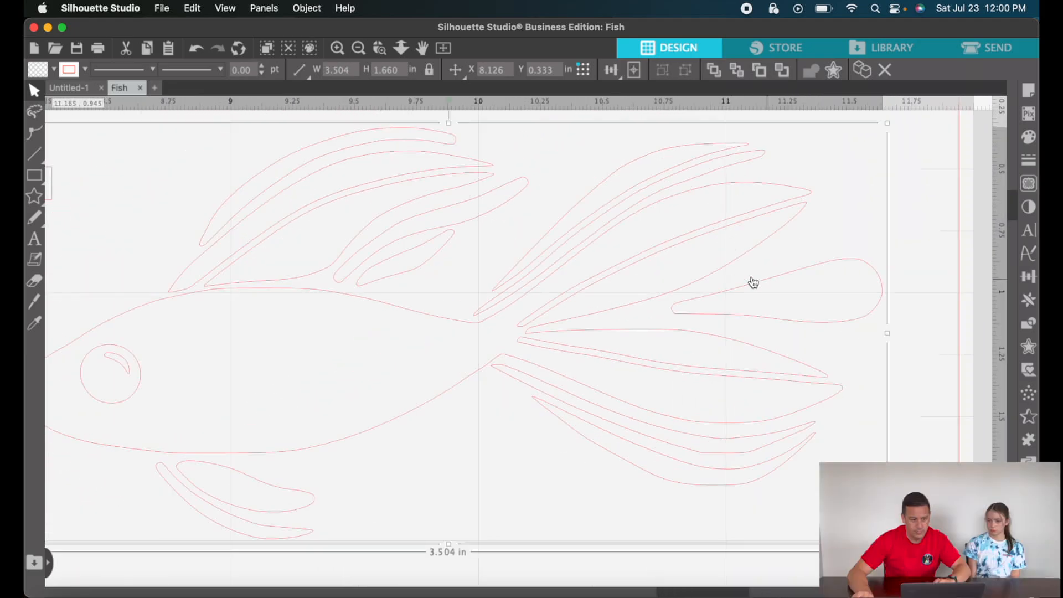
{"action": "left_click", "coordinate": [35, 132]}
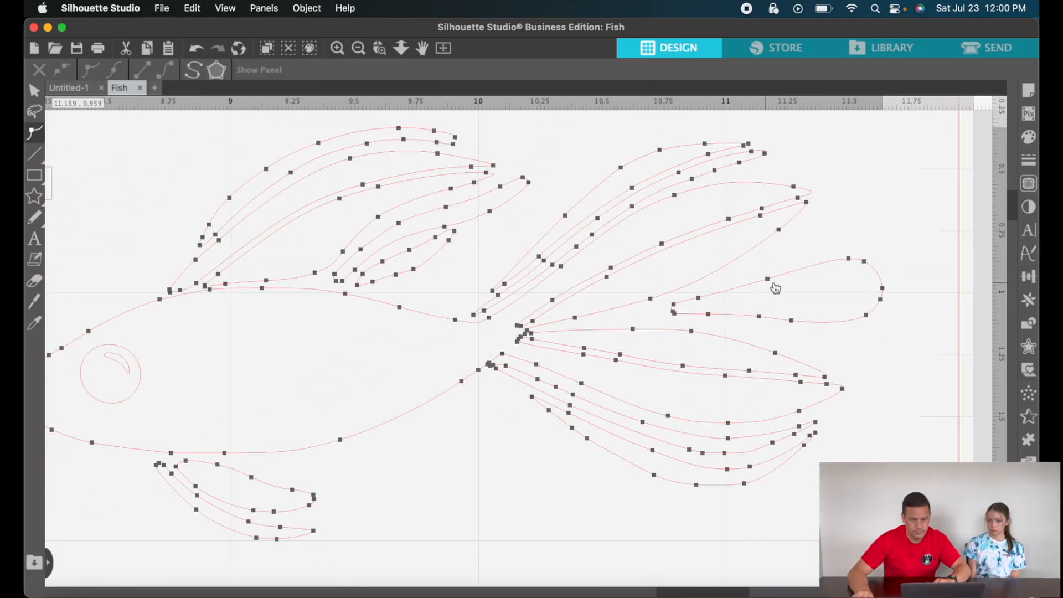
{"action": "left_click", "coordinate": [767, 279]}
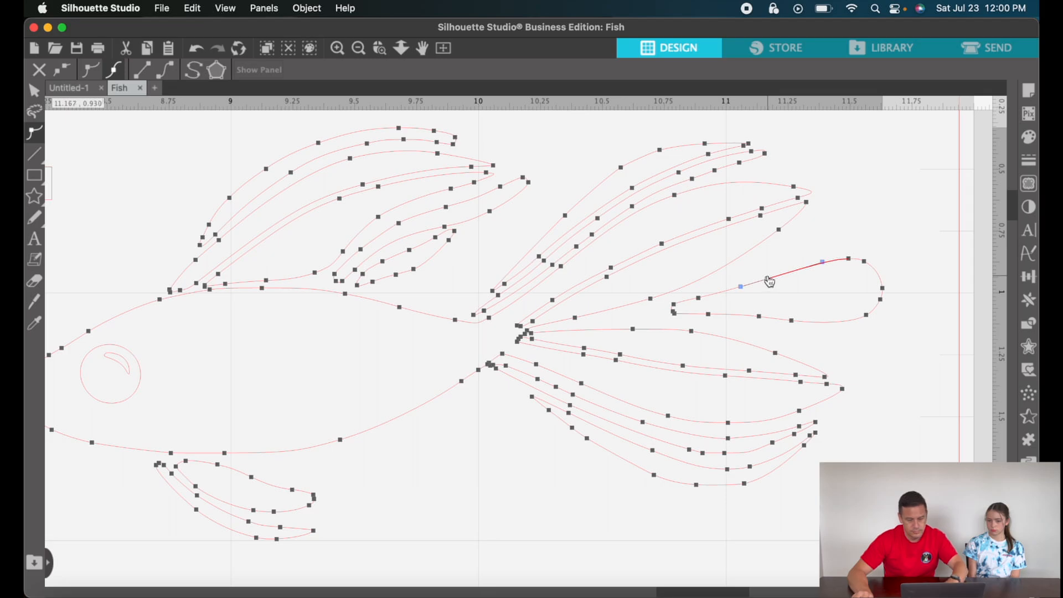
{"action": "key", "text": "Delete"}
{"action": "key", "text": "Delete"}
{"action": "key", "text": "Delete"}
{"action": "key", "text": "Delete"}
{"action": "key", "text": "Delete"}
{"action": "key", "text": "Delete"}
{"action": "key", "text": "Delete"}
{"action": "key", "text": "Delete"}
{"action": "key", "text": "Delete"}
{"action": "key", "text": "Delete"}
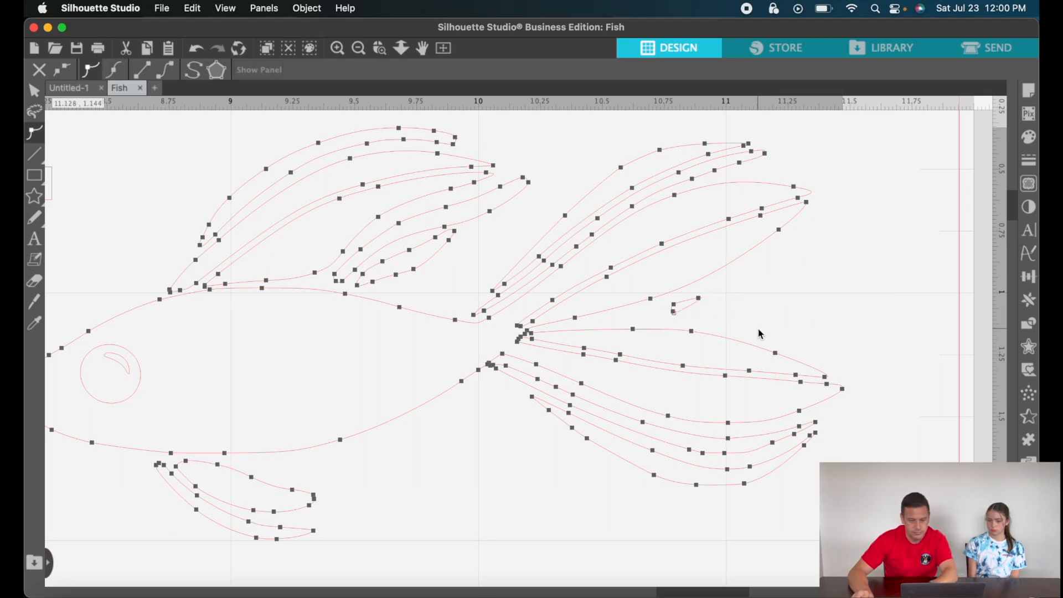
{"action": "key", "text": "Delete"}
Delete the third fish's leaf-shaped middle tail fins and its body outline point by point.
{"action": "left_click", "coordinate": [776, 354]}
{"action": "key", "text": "Delete"}
{"action": "key", "text": "Delete"}
{"action": "key", "text": "Delete"}
{"action": "key", "text": "Delete"}
{"action": "key", "text": "Delete"}
{"action": "key", "text": "Delete"}
{"action": "key", "text": "Delete"}
{"action": "key", "text": "Delete"}
{"action": "key", "text": "Delete"}
{"action": "key", "text": "Delete"}
{"action": "key", "text": "Delete"}
{"action": "key", "text": "Delete"}
{"action": "key", "text": "Delete"}
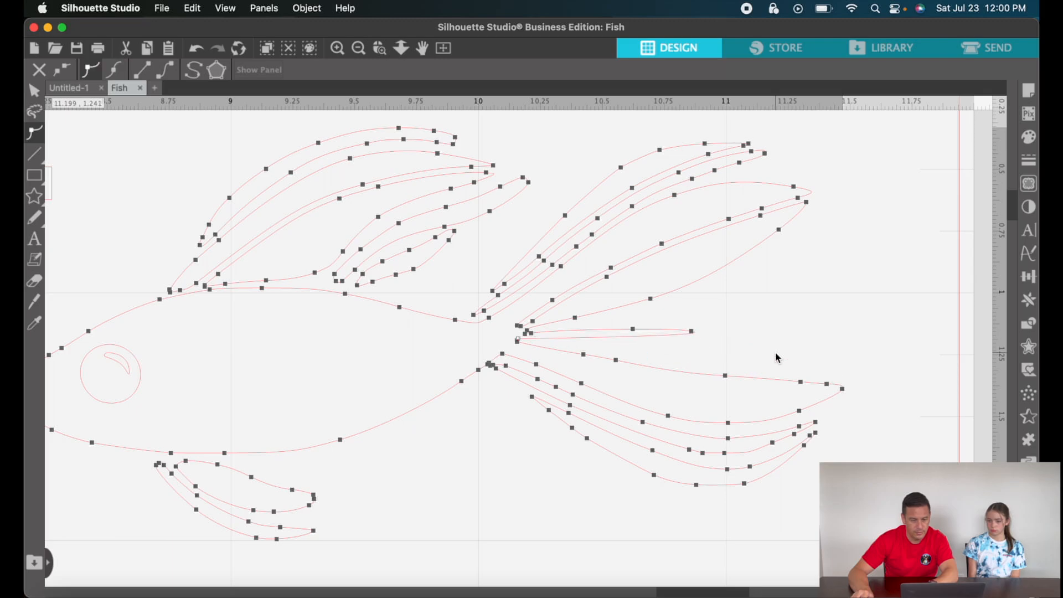
{"action": "key", "text": "Delete"}
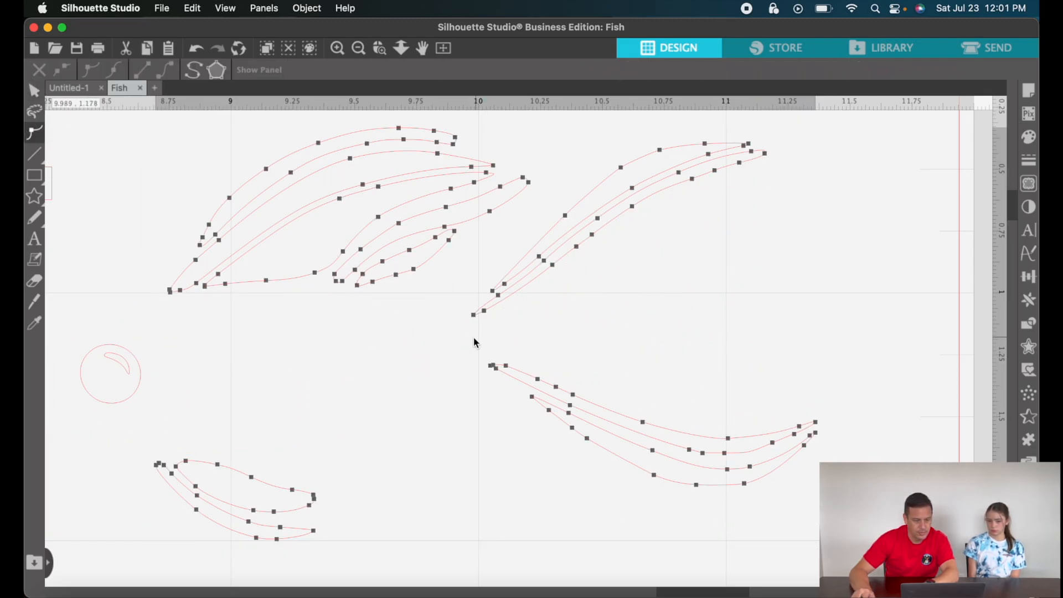
Force quit the unresponsive program.
{"action": "left_click", "coordinate": [32, 139]}
{"action": "left_click", "coordinate": [470, 340]}
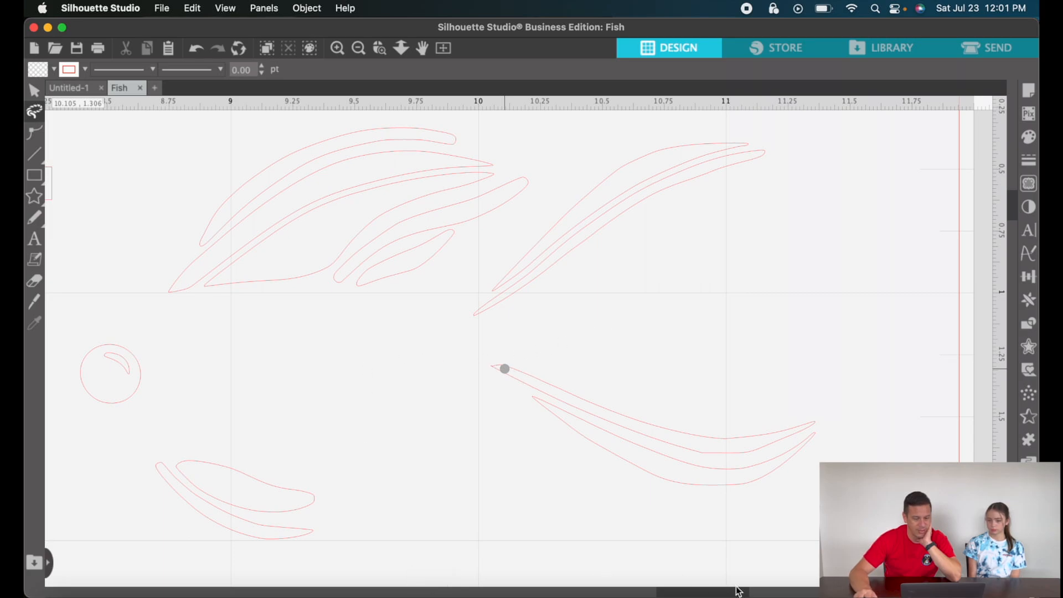
{"action": "right_click", "coordinate": [809, 595]}
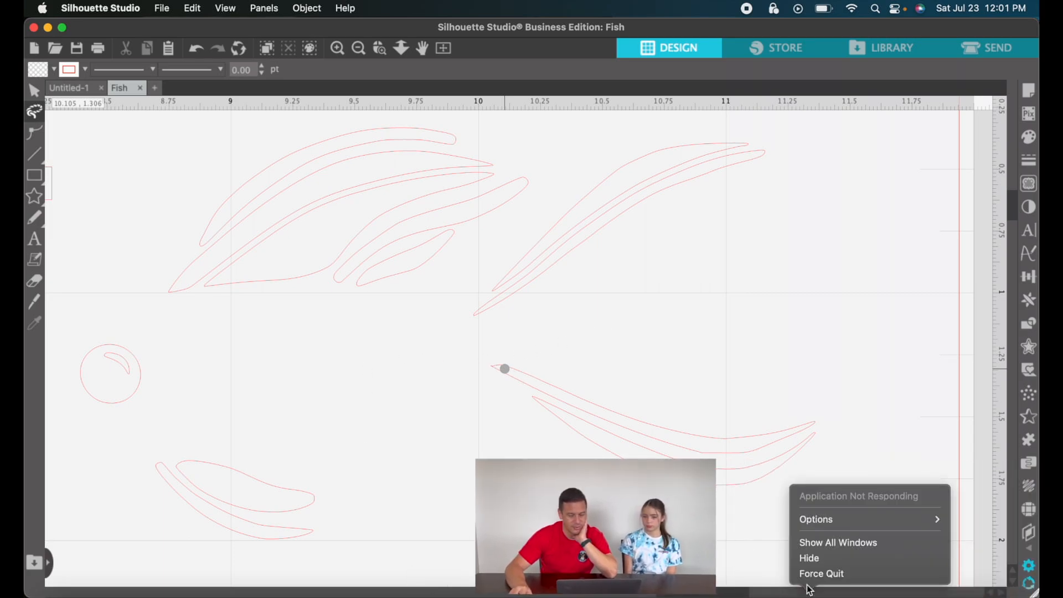
{"action": "left_click", "coordinate": [808, 576]}
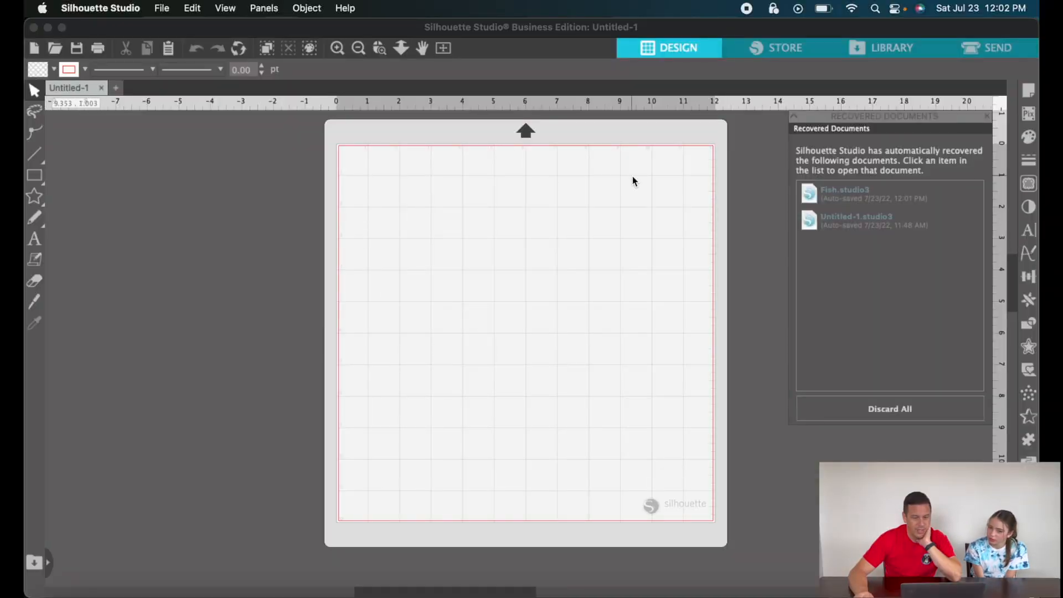
Open the auto-recovered Fish.studio3 document and dismiss the list of recovered documents.
{"action": "mouse_move", "coordinate": [829, 205]}
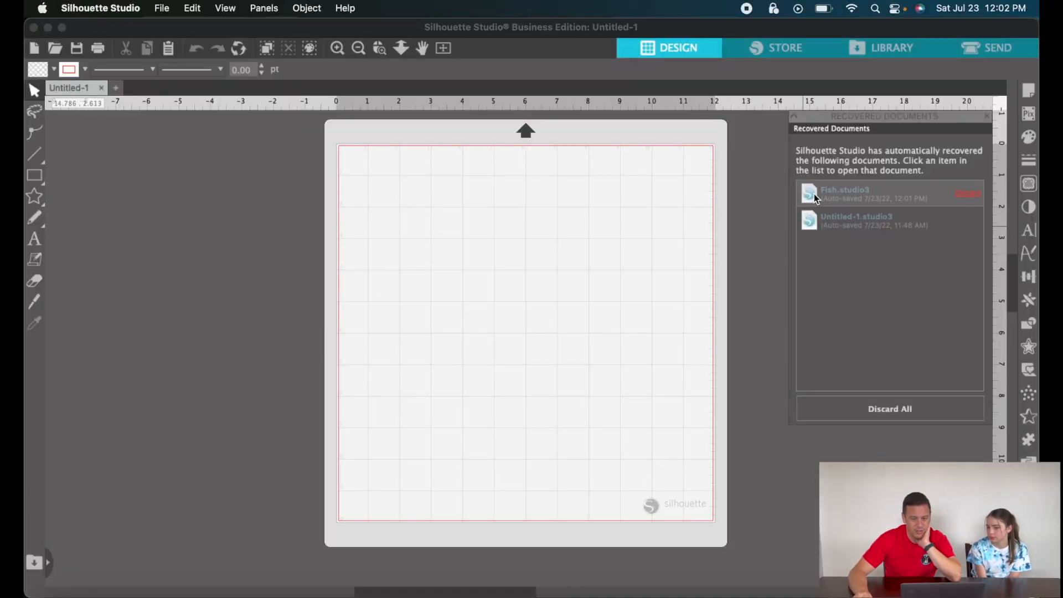
{"action": "left_click", "coordinate": [821, 197]}
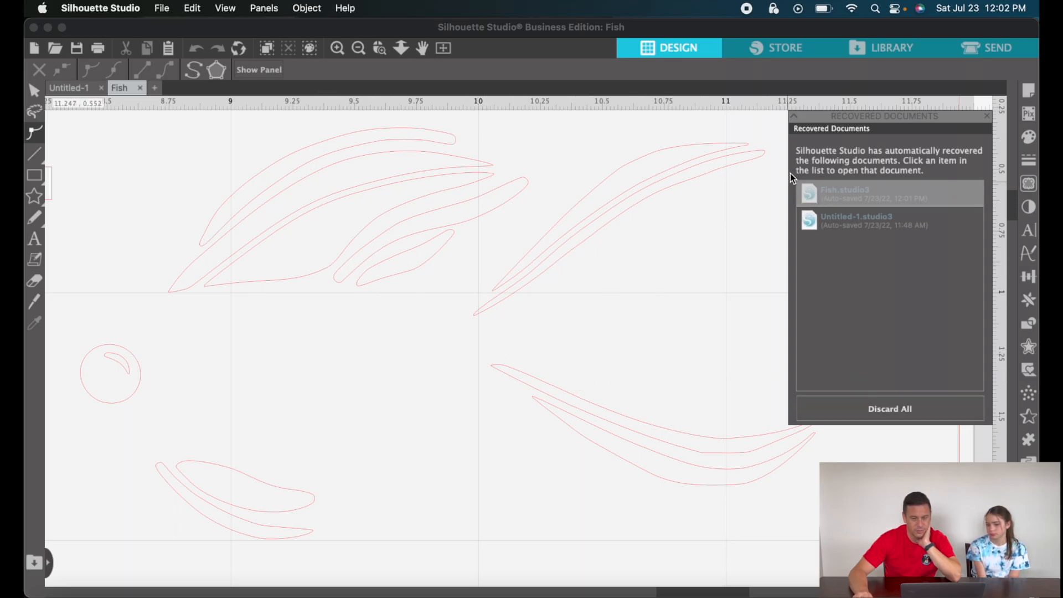
{"action": "left_click", "coordinate": [988, 118]}
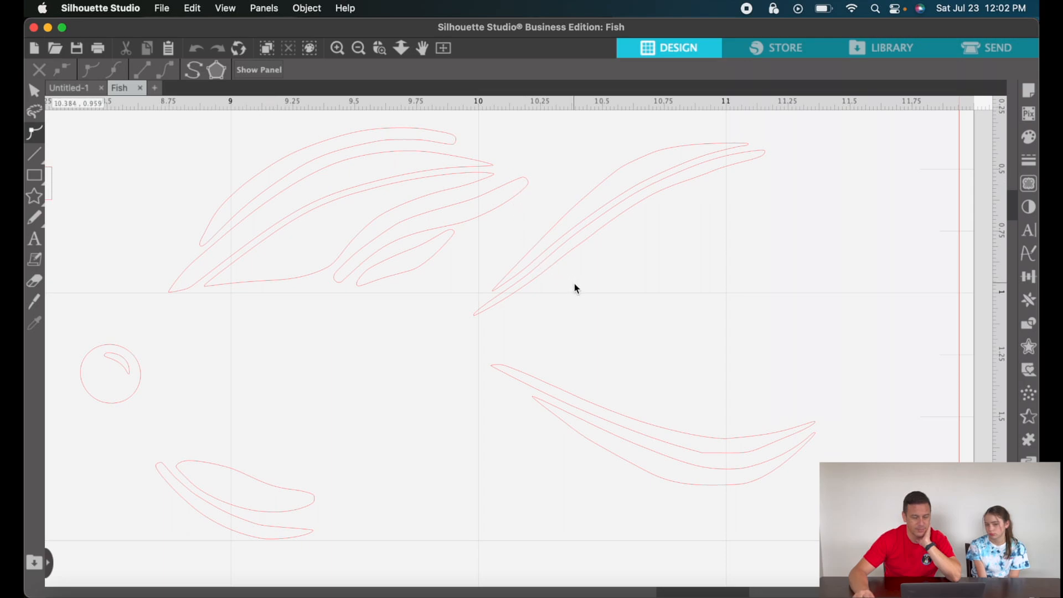
{"action": "left_click", "coordinate": [36, 175]}
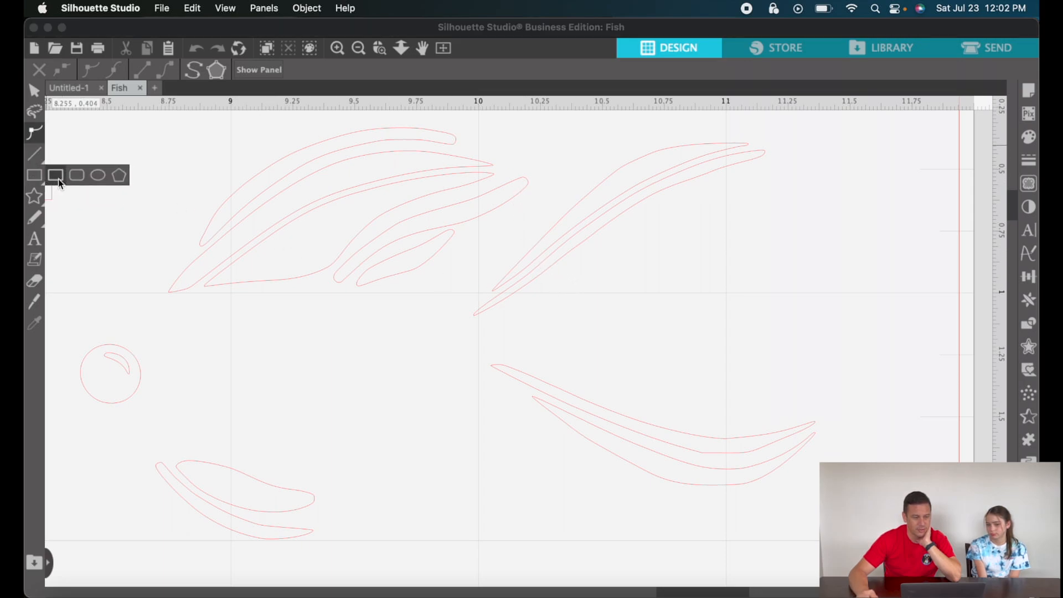
{"action": "left_click", "coordinate": [57, 177]}
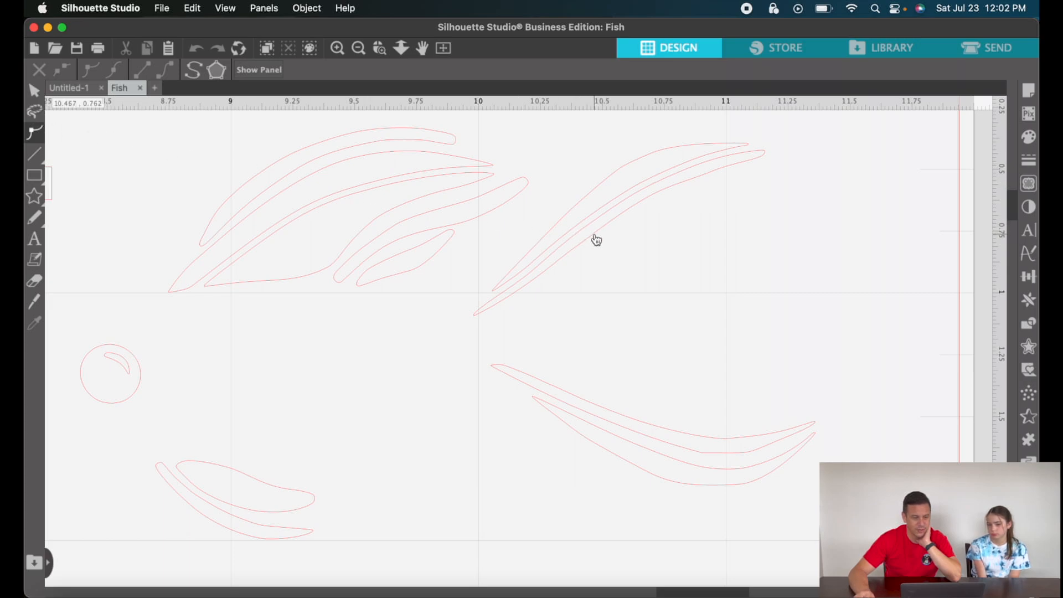
Delete all remaining fin outlines of the third fish at once, keeping its eye and registration marks.
{"action": "left_click", "coordinate": [596, 240]}
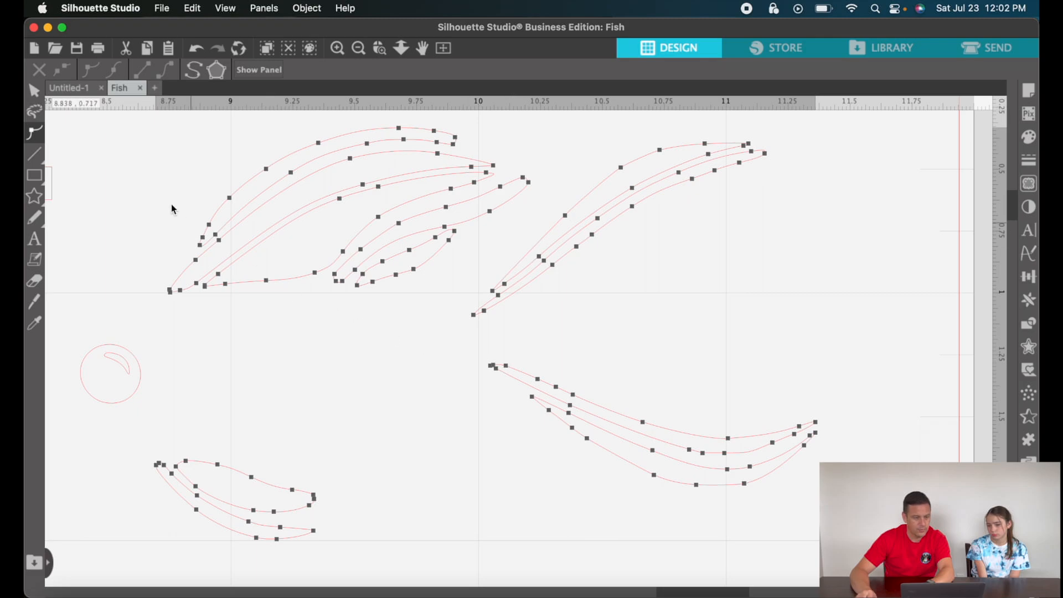
{"action": "left_click", "coordinate": [35, 90]}
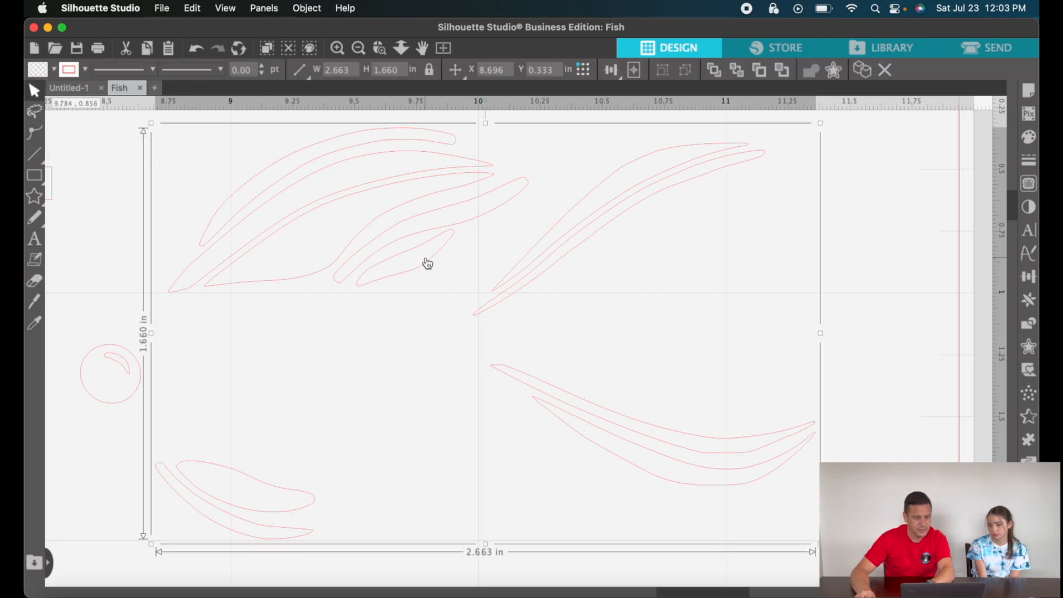
{"action": "key", "text": "Delete"}
Examine the third copy's eye, square and vertical bar alongside the complete middle fish outline.
{"action": "scroll", "coordinate": [378, 366], "scroll_direction": "left", "scroll_amount": 5}
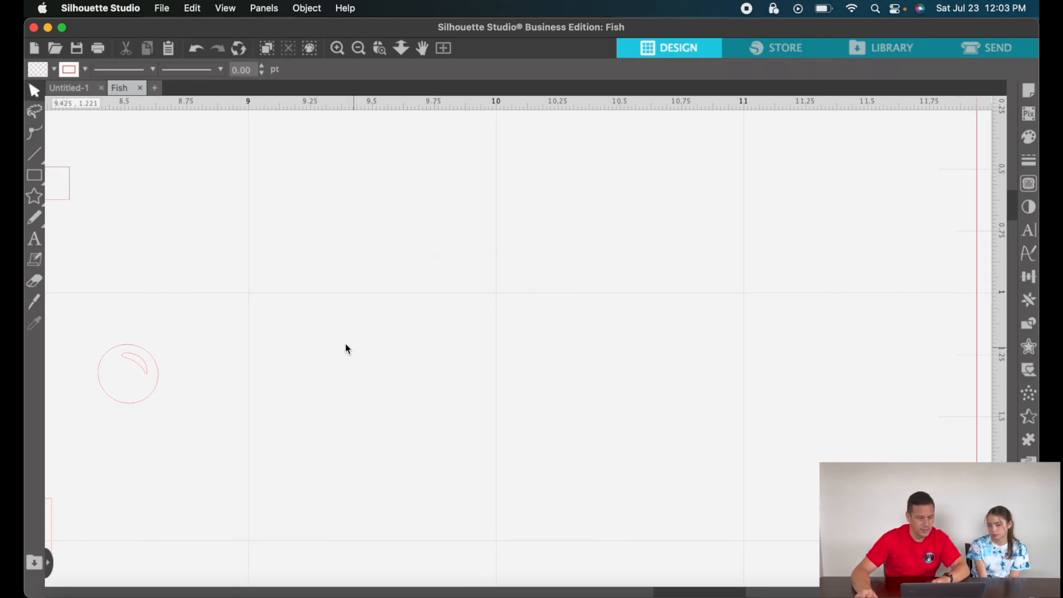
{"action": "scroll", "coordinate": [434, 367], "scroll_direction": "left", "scroll_amount": 1}
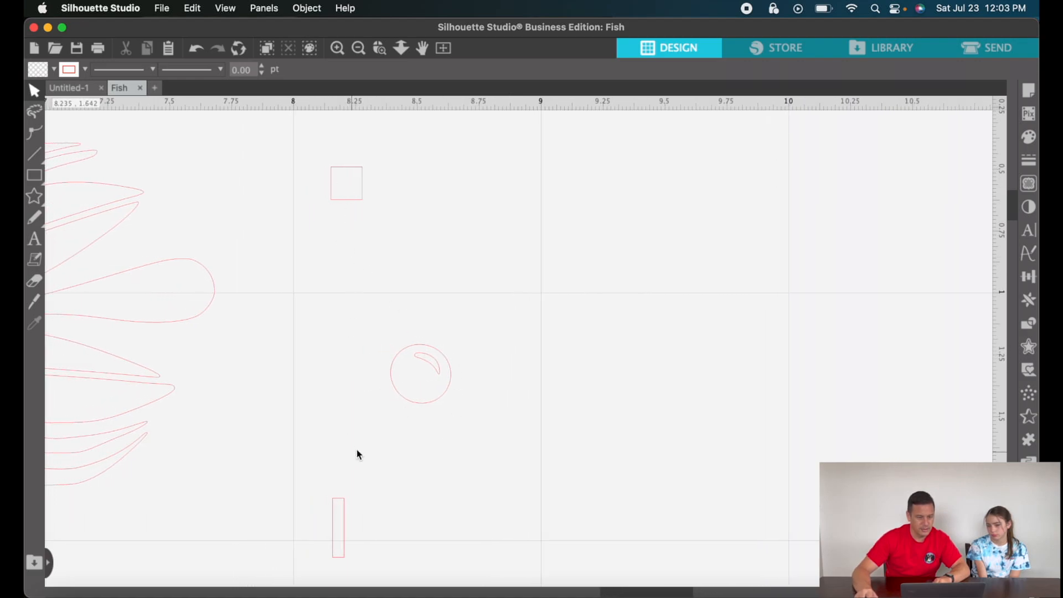
{"action": "scroll", "coordinate": [432, 370], "scroll_direction": "left", "scroll_amount": 1}
{"action": "scroll", "coordinate": [432, 375], "scroll_direction": "left", "scroll_amount": 2}
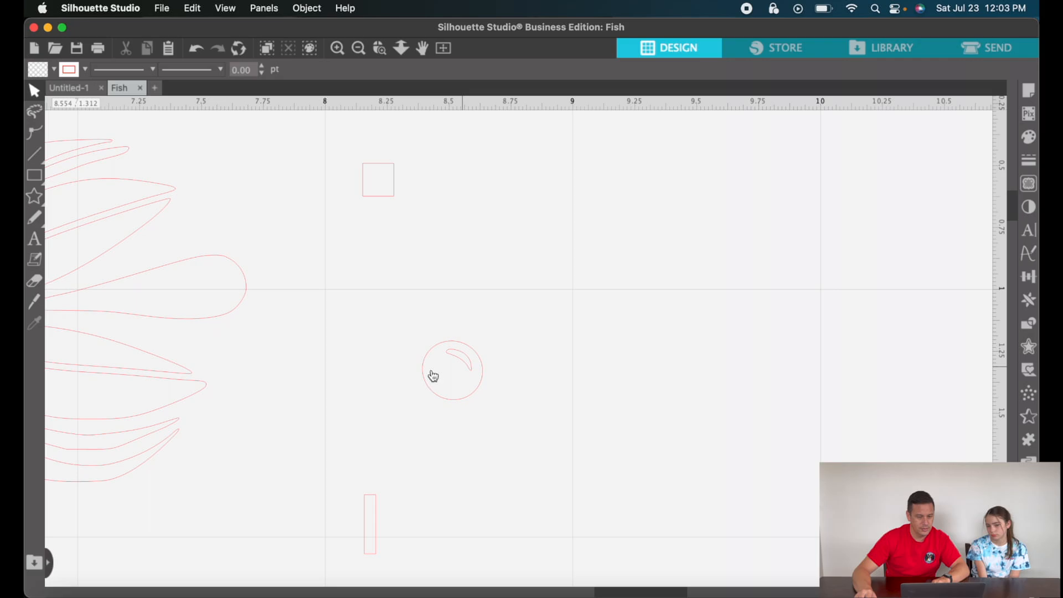
{"action": "scroll", "coordinate": [567, 315], "scroll_direction": "down", "scroll_amount": 3}
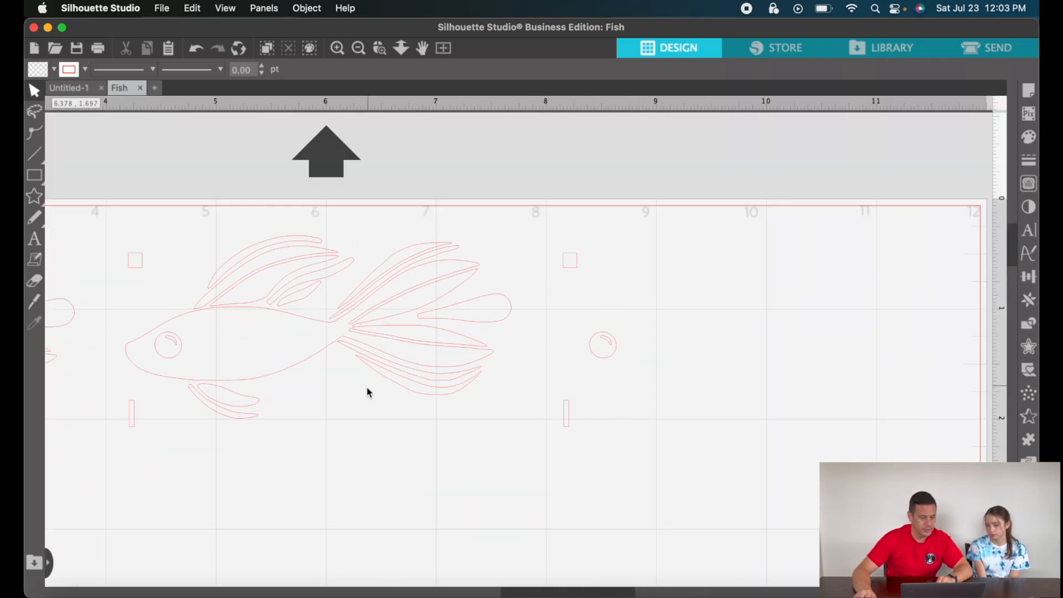
{"action": "scroll", "coordinate": [364, 389], "scroll_direction": "left", "scroll_amount": 4}
{"action": "scroll", "coordinate": [262, 299], "scroll_direction": "left", "scroll_amount": 5}
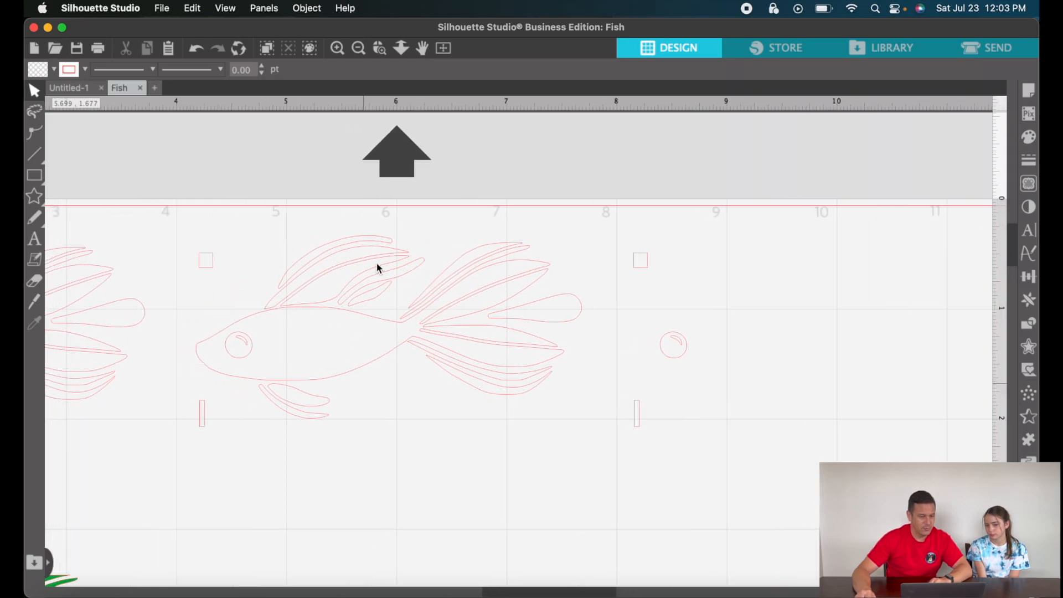
{"action": "scroll", "coordinate": [434, 297], "scroll_direction": "left", "scroll_amount": 1}
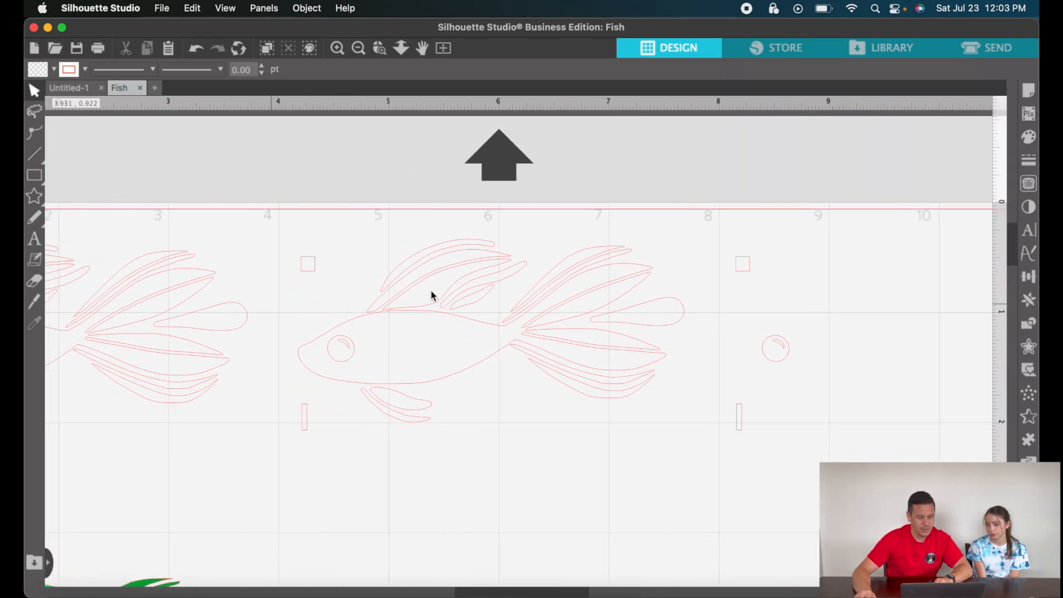
Move the coloured fish image directly beneath the middle fish outline as a reference.
{"action": "left_click_drag", "start_coordinate": [143, 588], "coordinate": [598, 464]}
{"action": "left_click", "coordinate": [595, 468]}
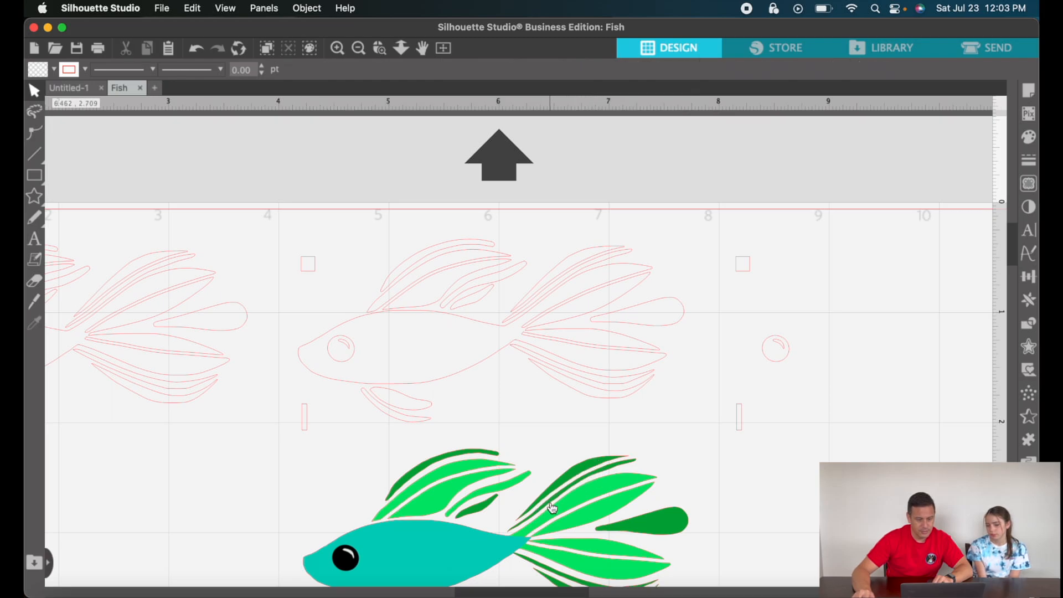
{"action": "left_click", "coordinate": [578, 348]}
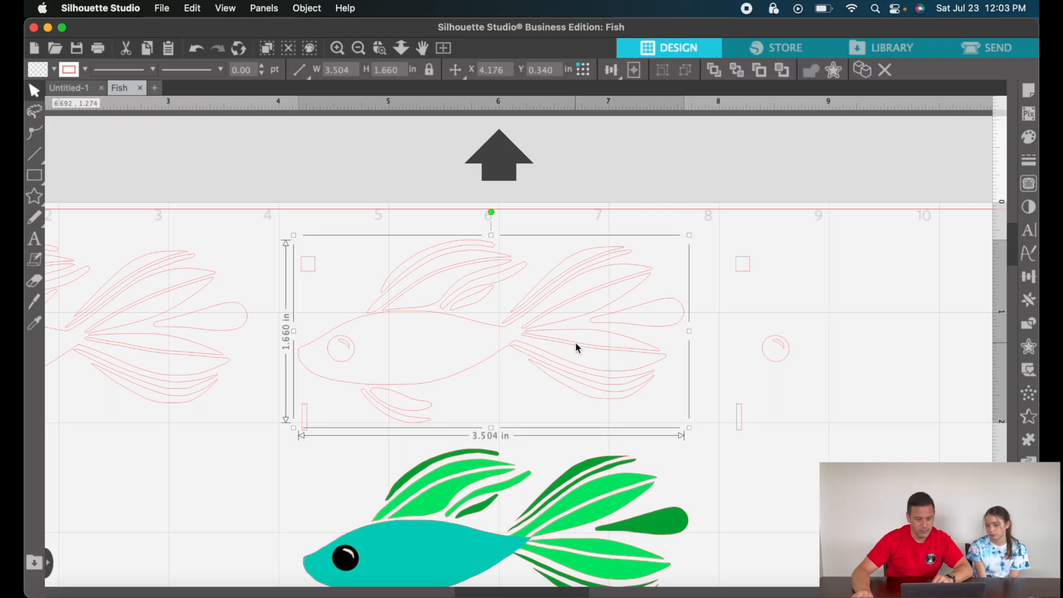
{"action": "left_click", "coordinate": [189, 10]}
{"action": "mouse_move", "coordinate": [256, 10]}
{"action": "mouse_move", "coordinate": [307, 7]}
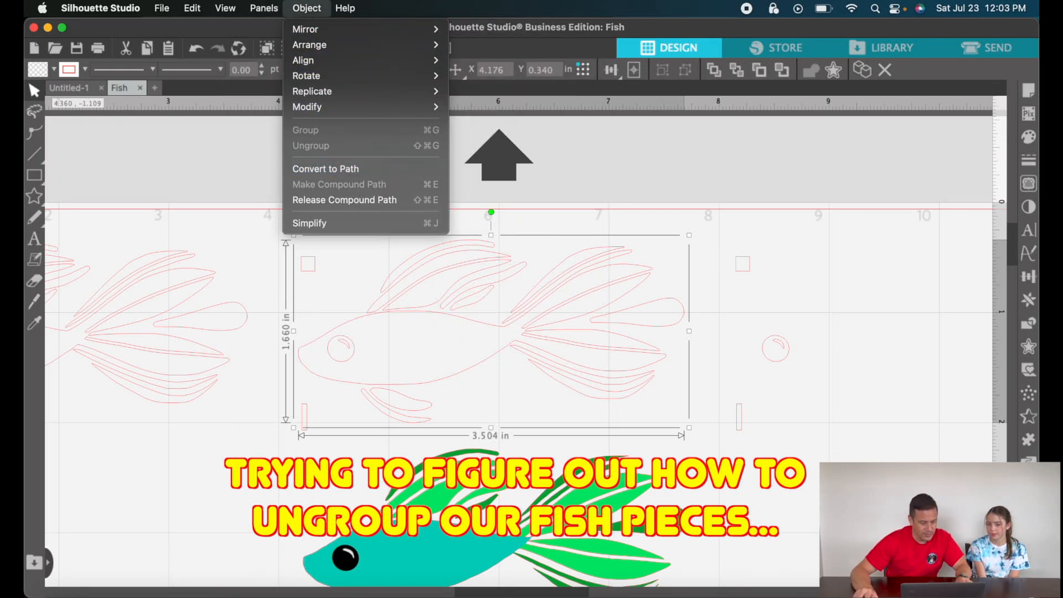
{"action": "left_click", "coordinate": [582, 400]}
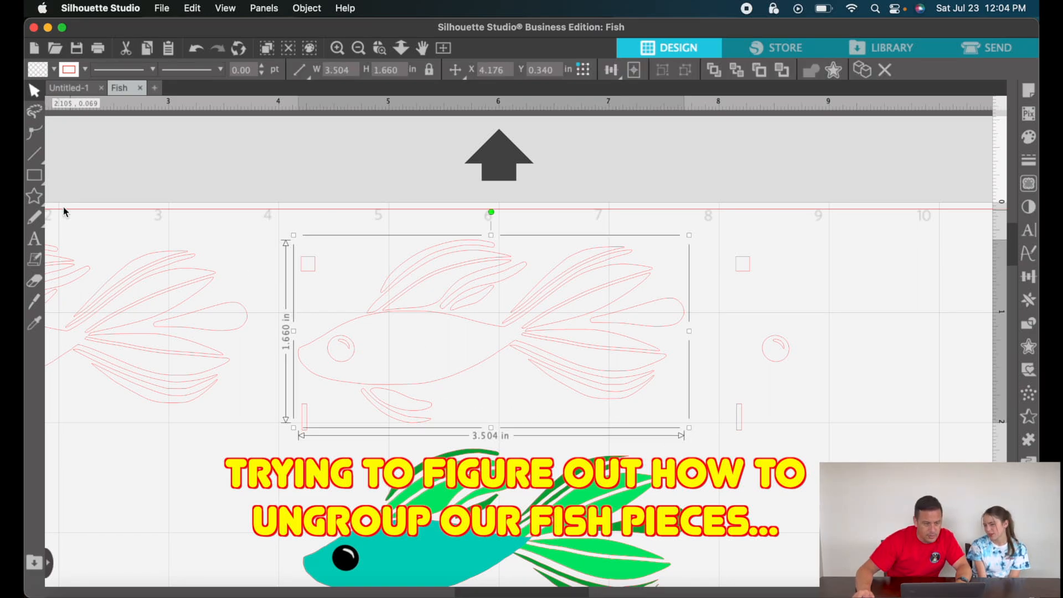
{"action": "left_click", "coordinate": [34, 132]}
{"action": "left_click", "coordinate": [192, 8]}
{"action": "mouse_move", "coordinate": [236, 10]}
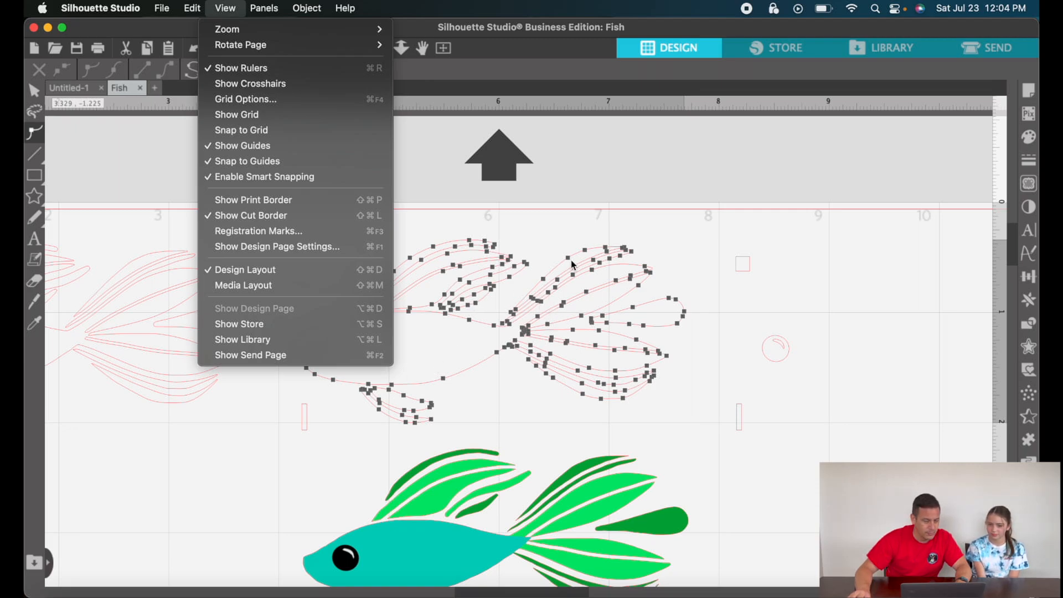
{"action": "left_click", "coordinate": [541, 401]}
{"action": "left_click", "coordinate": [494, 410]}
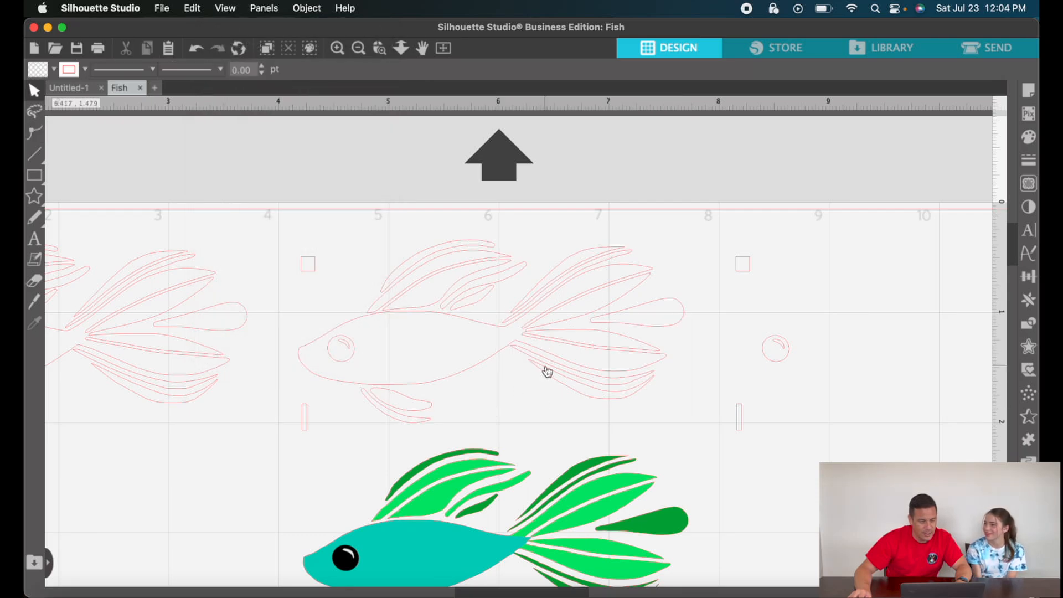
Delete the body and light green fin outlines of the middle fish through point editing, keeping only the dark green fin pieces.
{"action": "left_click", "coordinate": [552, 380]}
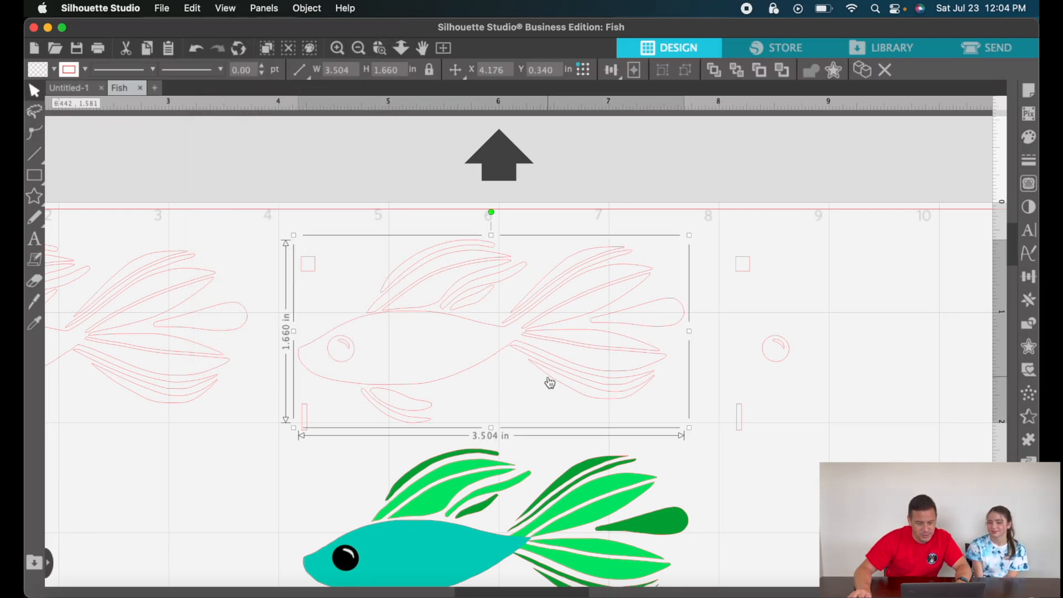
{"action": "left_click", "coordinate": [33, 135]}
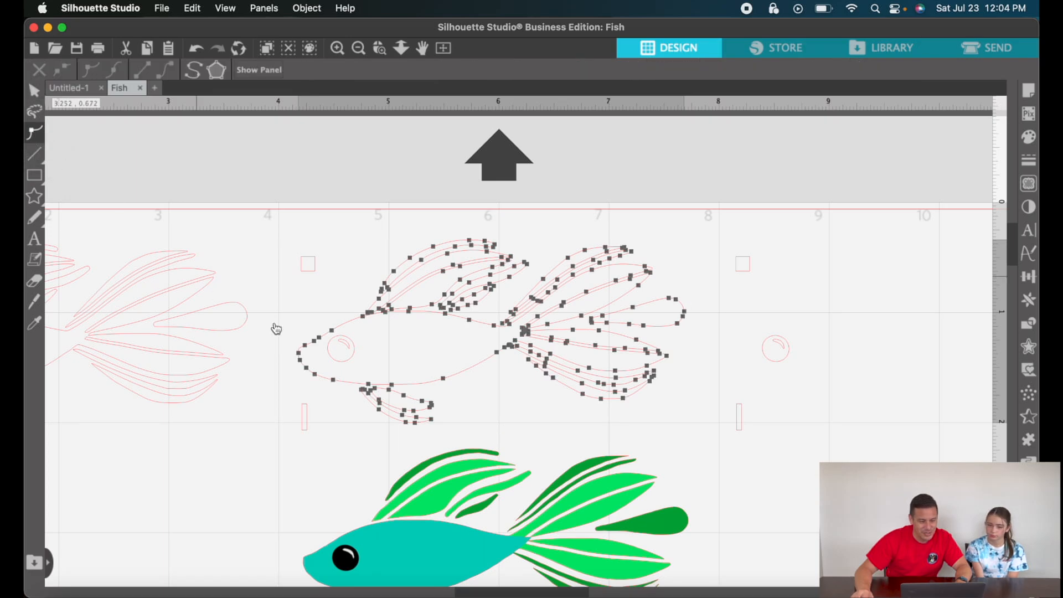
{"action": "left_click", "coordinate": [331, 330]}
{"action": "key", "text": "Delete"}
{"action": "key", "text": "Delete"}
{"action": "key", "text": "Delete"}
{"action": "key", "text": "Delete"}
{"action": "key", "text": "Delete"}
{"action": "key", "text": "Delete"}
{"action": "key", "text": "Delete"}
{"action": "key", "text": "Delete"}
{"action": "key", "text": "Delete"}
{"action": "key", "text": "Delete"}
{"action": "key", "text": "Delete"}
{"action": "key", "text": "Delete"}
{"action": "key", "text": "Delete"}
{"action": "key", "text": "Delete"}
{"action": "key", "text": "Delete"}
{"action": "key", "text": "Delete"}
{"action": "key", "text": "Delete"}
{"action": "key", "text": "Delete"}
{"action": "key", "text": "Delete"}
{"action": "key", "text": "Delete"}
{"action": "key", "text": "Delete"}
{"action": "key", "text": "Delete"}
{"action": "key", "text": "Delete"}
{"action": "key", "text": "Delete"}
{"action": "key", "text": "Delete"}
{"action": "key", "text": "Delete"}
{"action": "key", "text": "Delete"}
{"action": "key", "text": "Delete"}
{"action": "key", "text": "Delete"}
{"action": "key", "text": "Delete"}
{"action": "key", "text": "Delete"}
{"action": "key", "text": "Delete"}
{"action": "key", "text": "Delete"}
{"action": "key", "text": "Delete"}
{"action": "key", "text": "Delete"}
{"action": "key", "text": "Delete"}
Delete the remaining eye circle from the middle fish.
{"action": "scroll", "coordinate": [435, 374], "scroll_direction": "down", "scroll_amount": 1}
{"action": "left_click", "coordinate": [352, 324]}
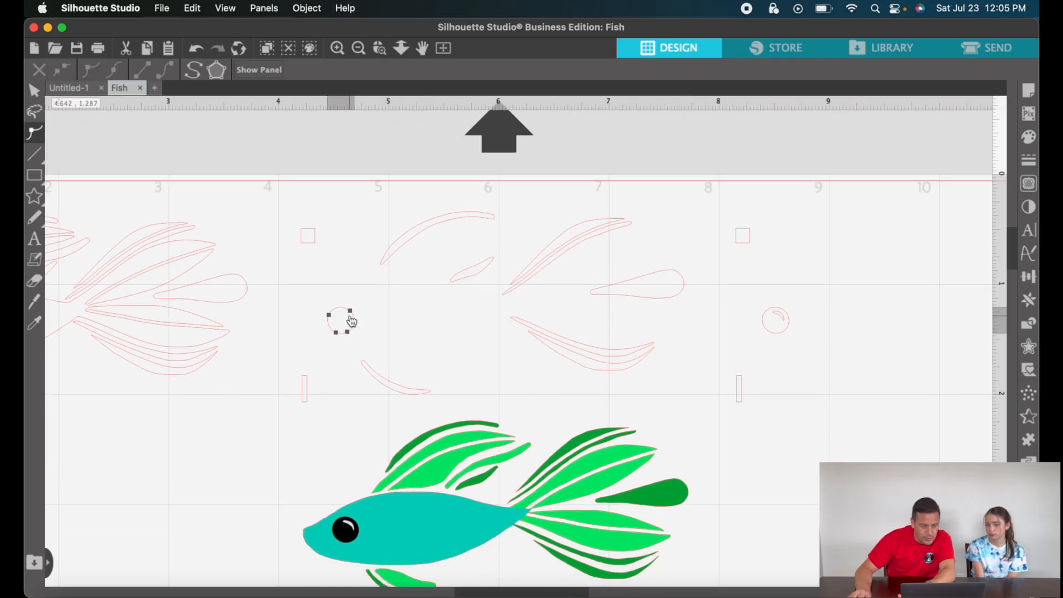
{"action": "key", "text": "Delete"}
Move the coloured reference fish beneath the first fish outline.
{"action": "scroll", "coordinate": [469, 372], "scroll_direction": "down", "scroll_amount": 2}
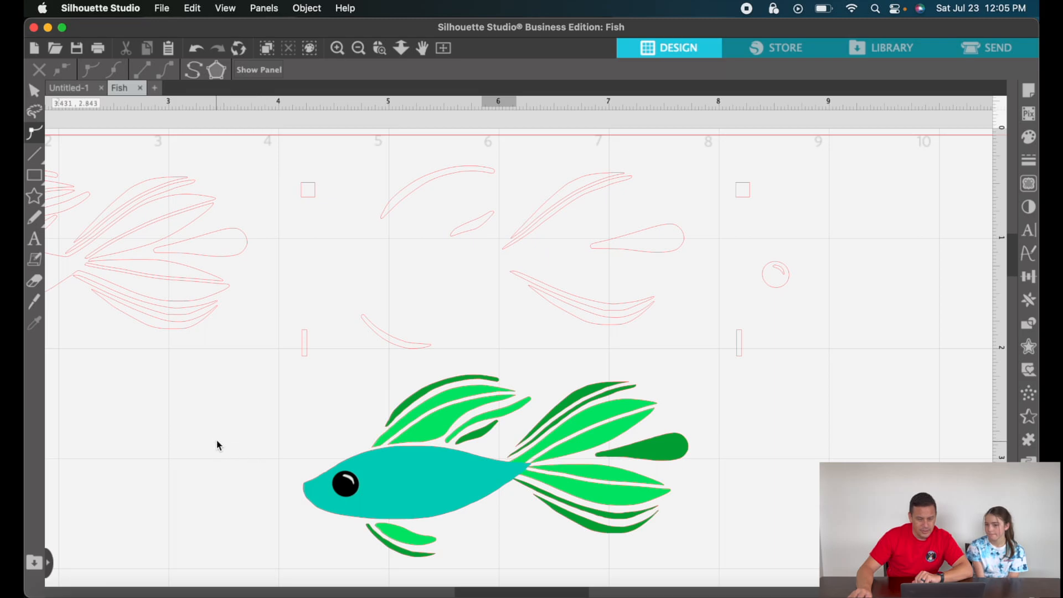
{"action": "scroll", "coordinate": [214, 437], "scroll_direction": "left", "scroll_amount": 5}
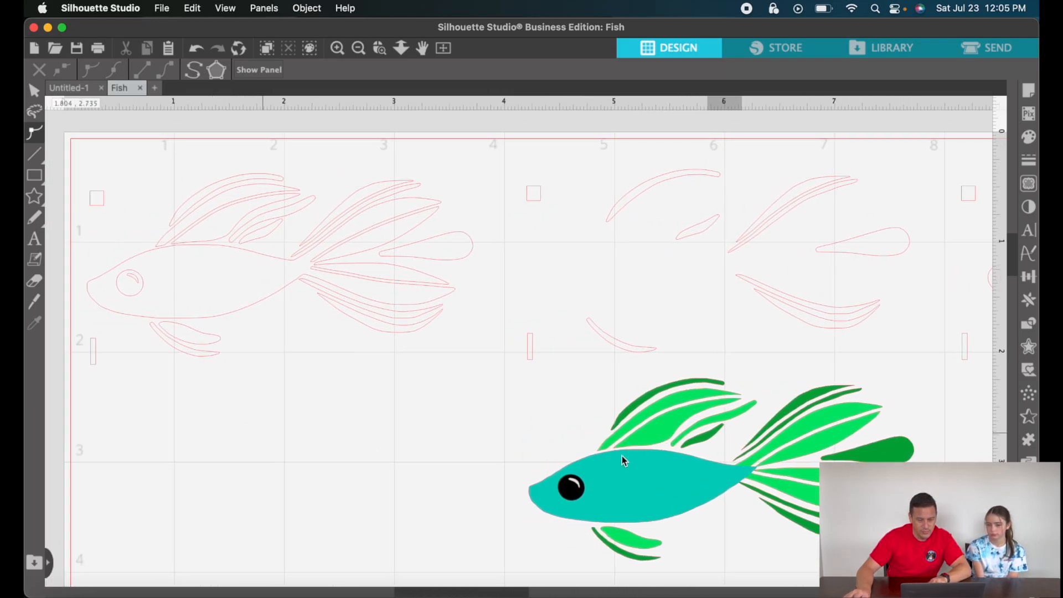
{"action": "scroll", "coordinate": [623, 462], "scroll_direction": "left", "scroll_amount": 2}
{"action": "scroll", "coordinate": [623, 462], "scroll_direction": "left", "scroll_amount": 1}
{"action": "mouse_move", "coordinate": [634, 469]}
{"action": "left_mouse_down"}
{"action": "mouse_move", "coordinate": [371, 471]}
{"action": "mouse_move", "coordinate": [302, 439]}
{"action": "mouse_move", "coordinate": [265, 487]}
{"action": "mouse_move", "coordinate": [213, 424]}
{"action": "mouse_move", "coordinate": [229, 476]}
{"action": "mouse_move", "coordinate": [194, 418]}
{"action": "left_mouse_up"}
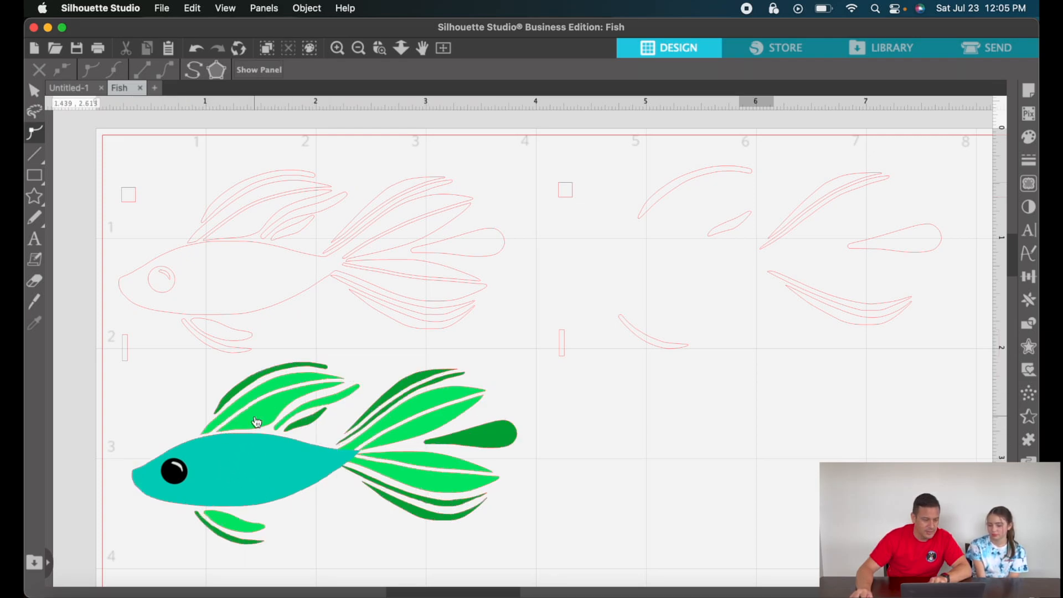
Delete the eye and dark green fin outlines from the first fish, keeping its body and light green fins, and leave point editing.
{"action": "left_click", "coordinate": [169, 277]}
{"action": "left_click", "coordinate": [214, 209]}
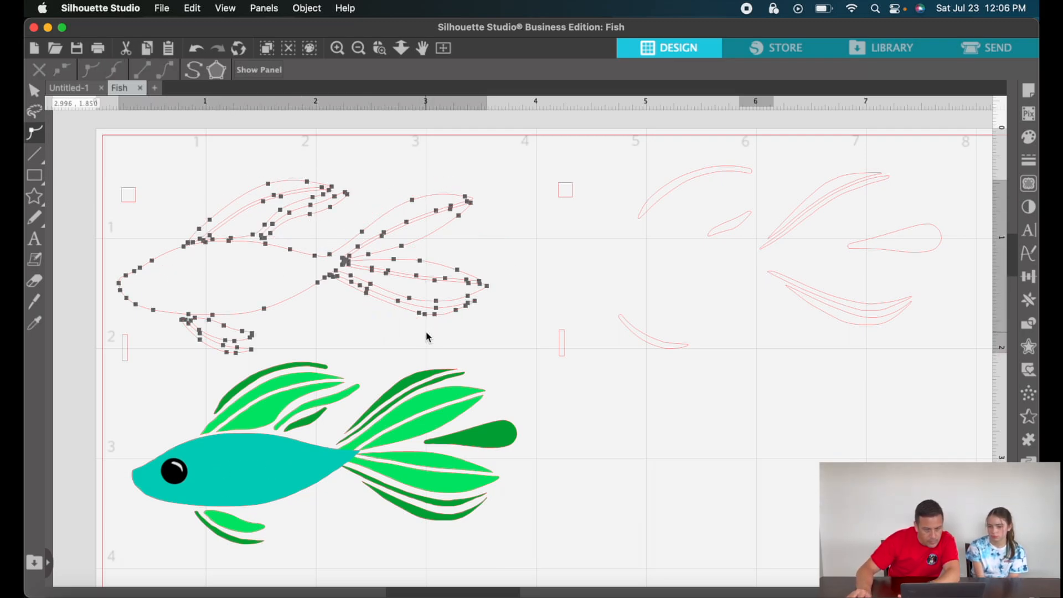
{"action": "left_click", "coordinate": [34, 90]}
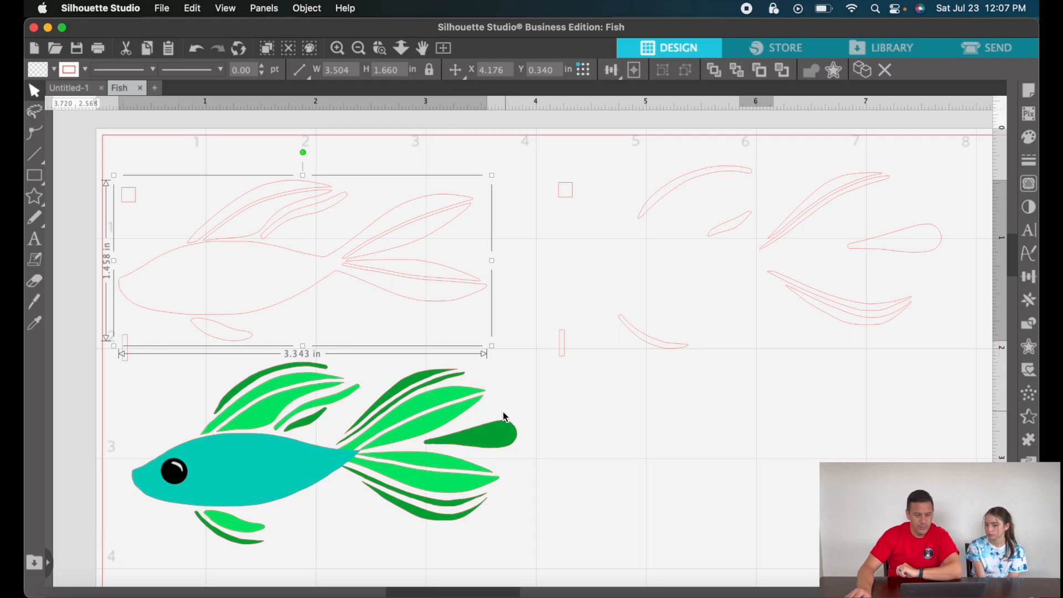
Delete the coloured reference fish from the page.
{"action": "left_click", "coordinate": [294, 474]}
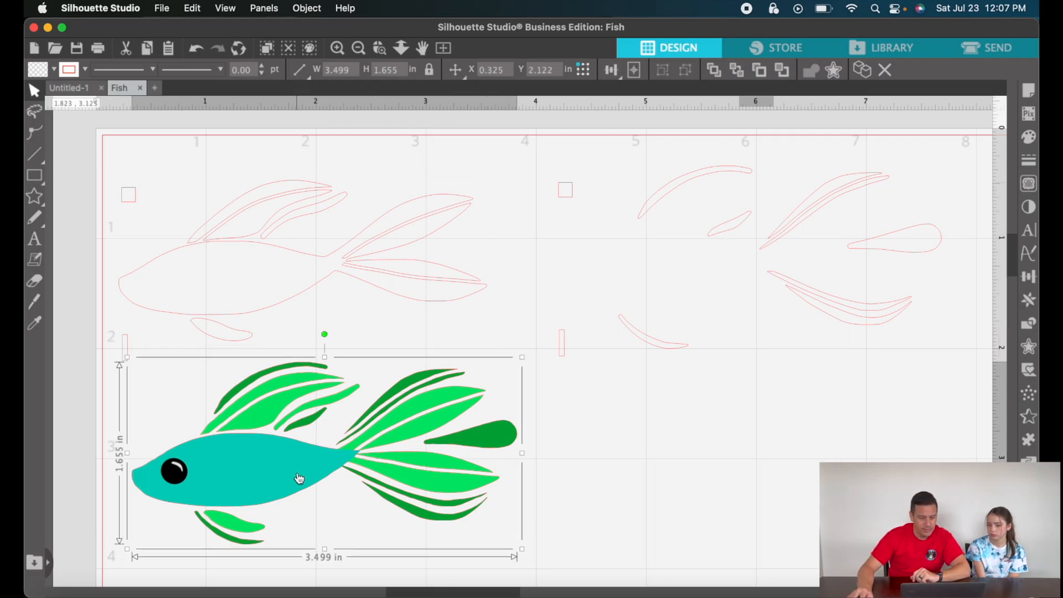
{"action": "key", "text": "Delete"}
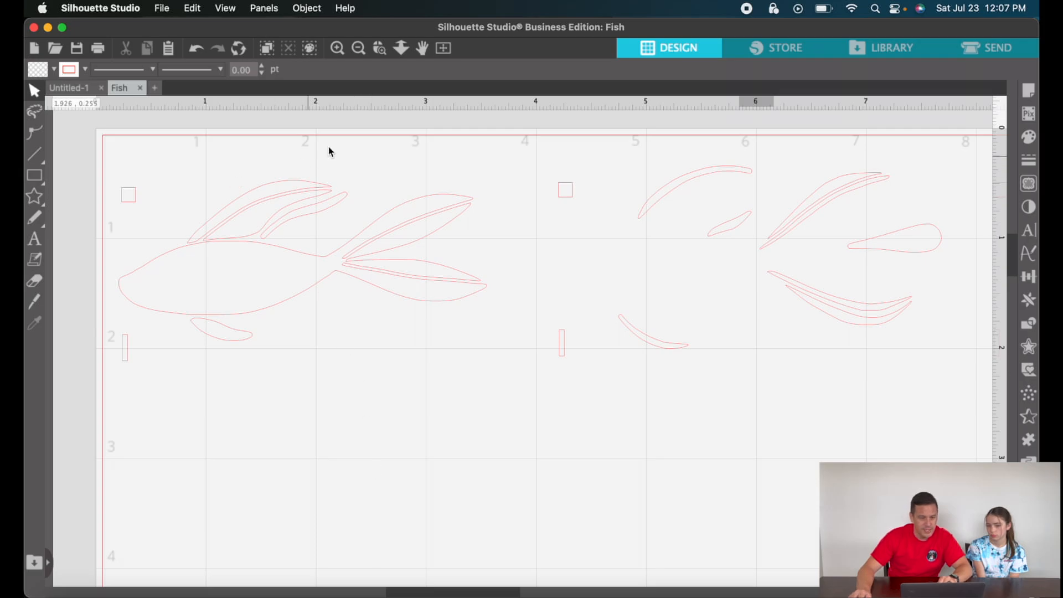
{"action": "left_click", "coordinate": [359, 48]}
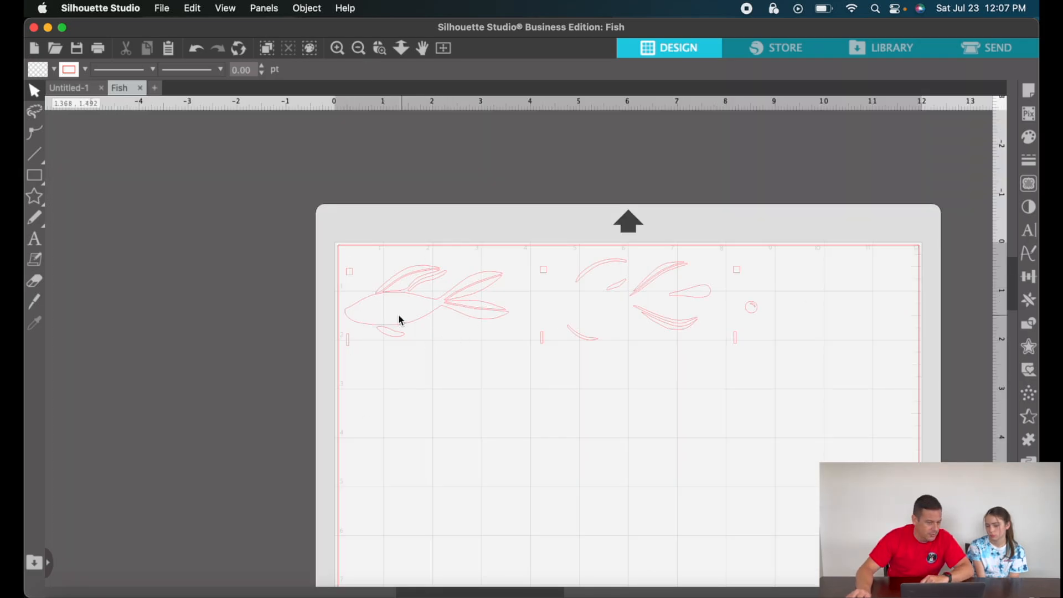